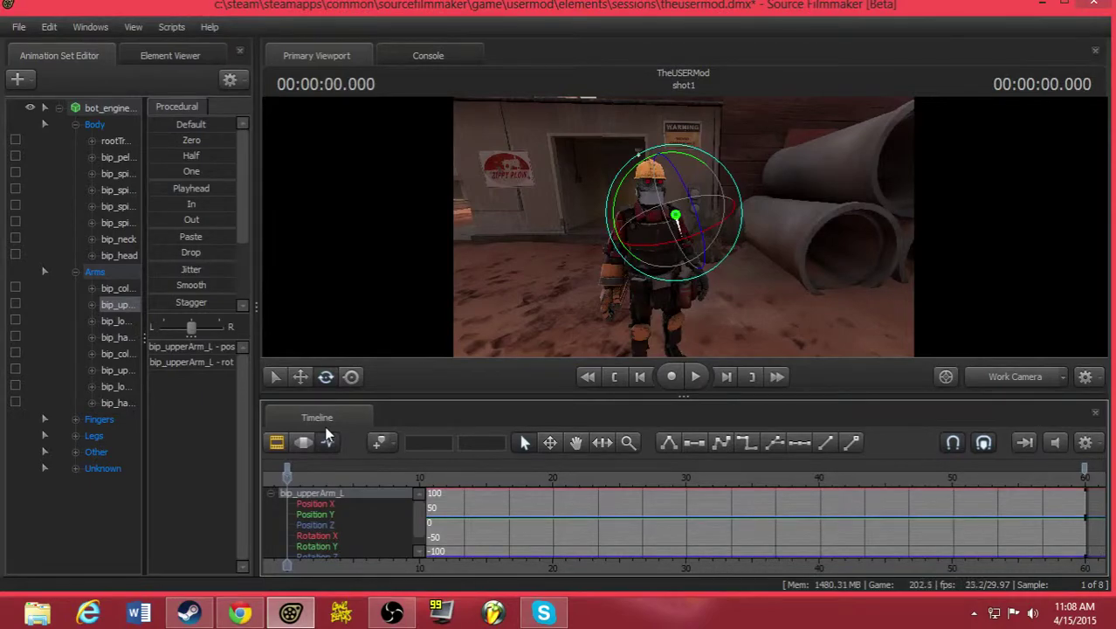
- Switch the timeline to the Motion Editor and bookmark the 1-second mark
click(304, 442)
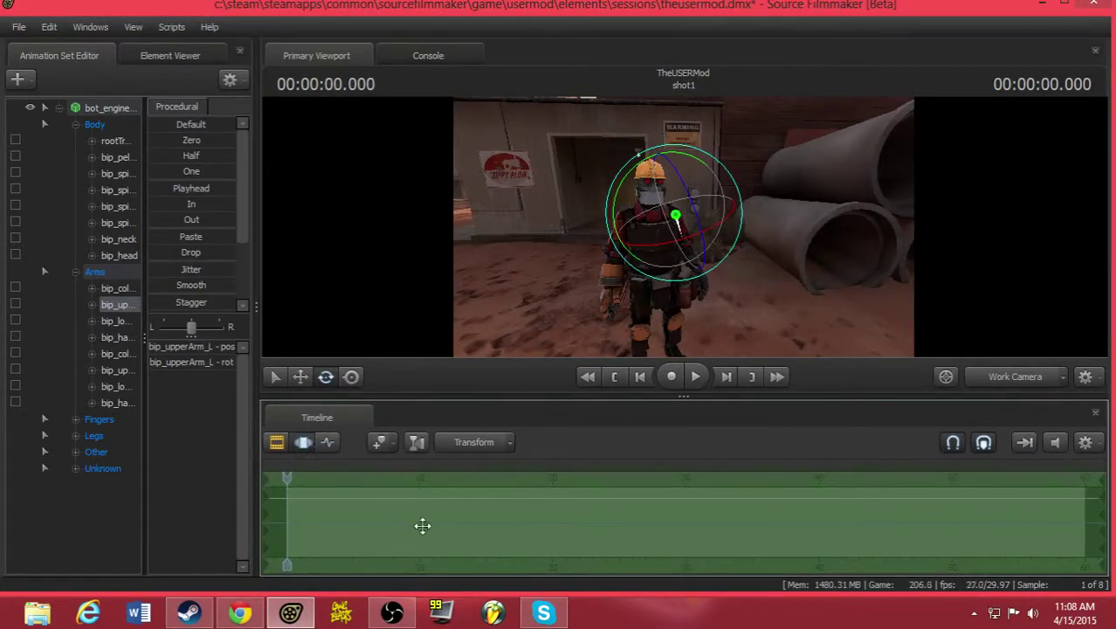
scroll(434, 525, up, 3)
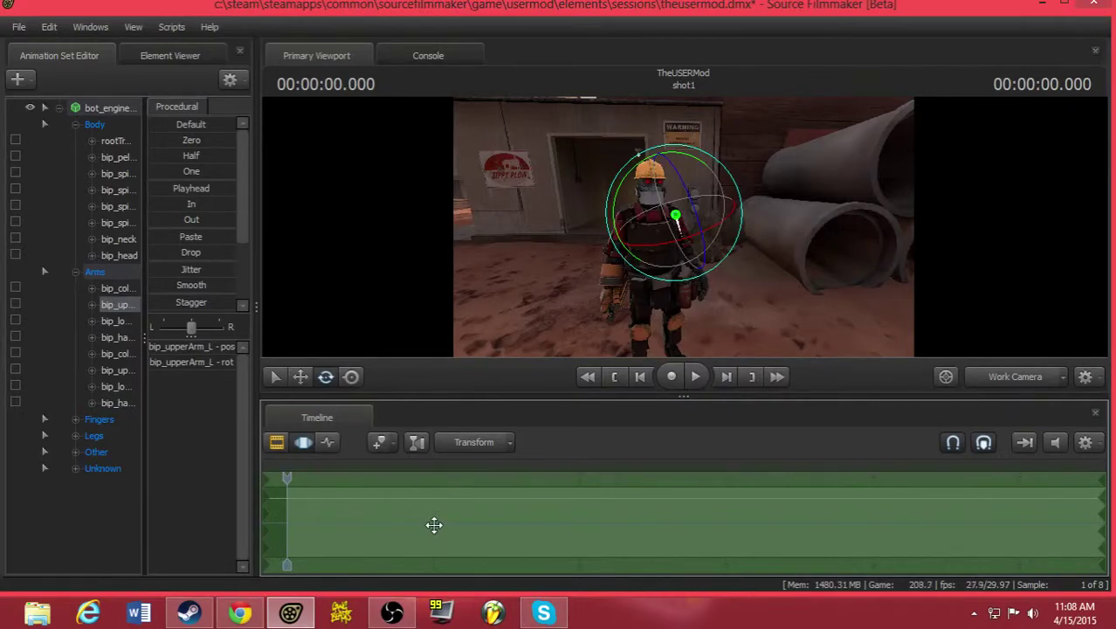
click(433, 471)
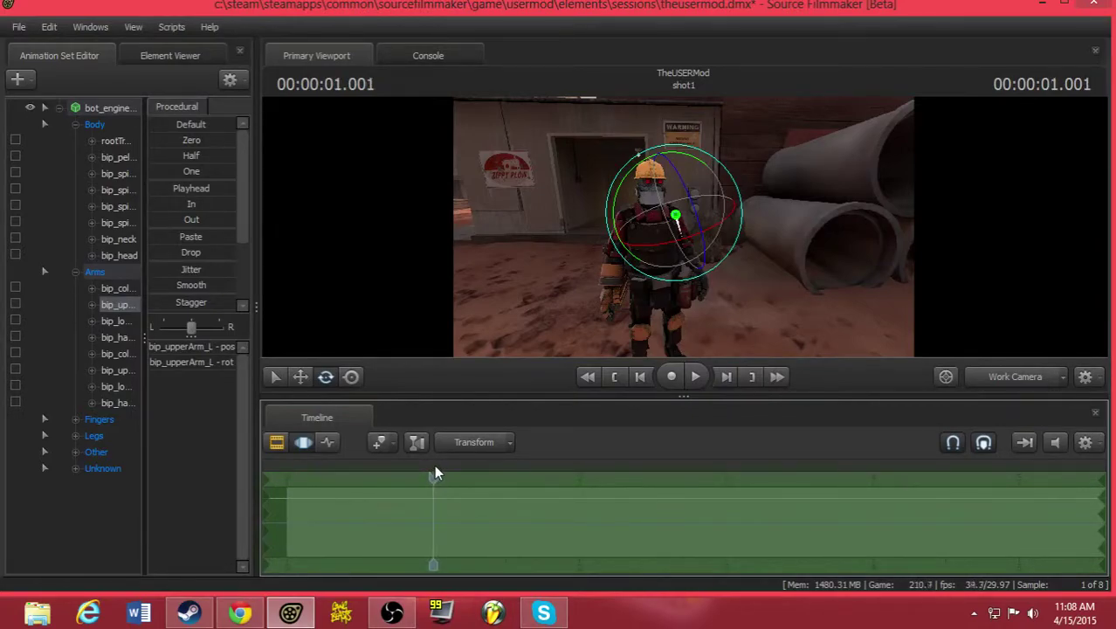
key(Left)
key(Right)
key(Left)
key(Left)
key(Left)
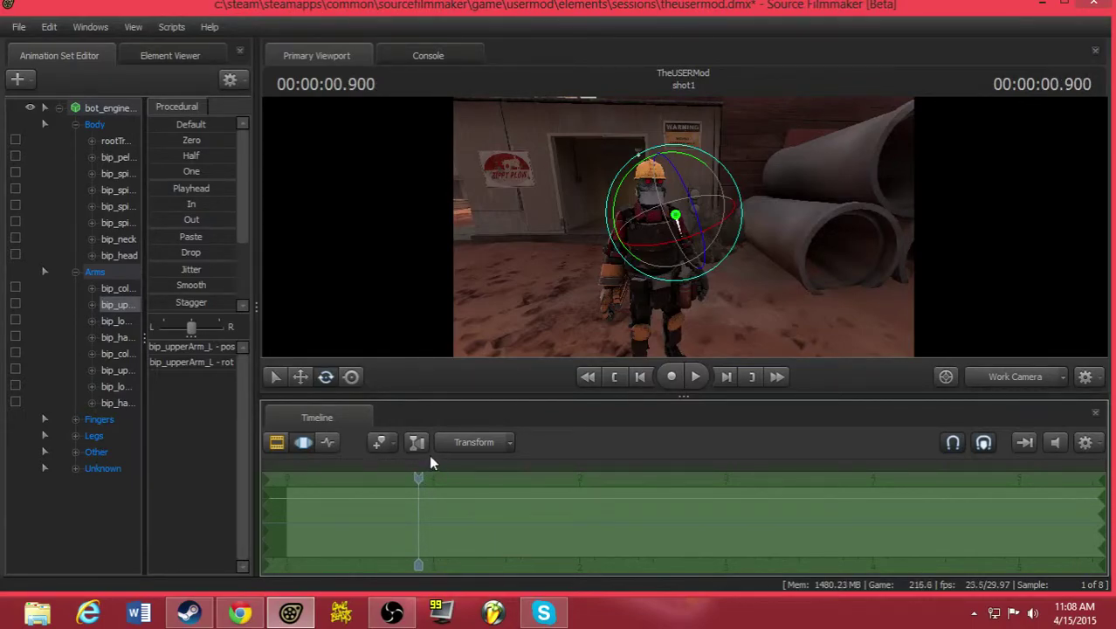
click(433, 468)
drag(429, 474, 433, 475)
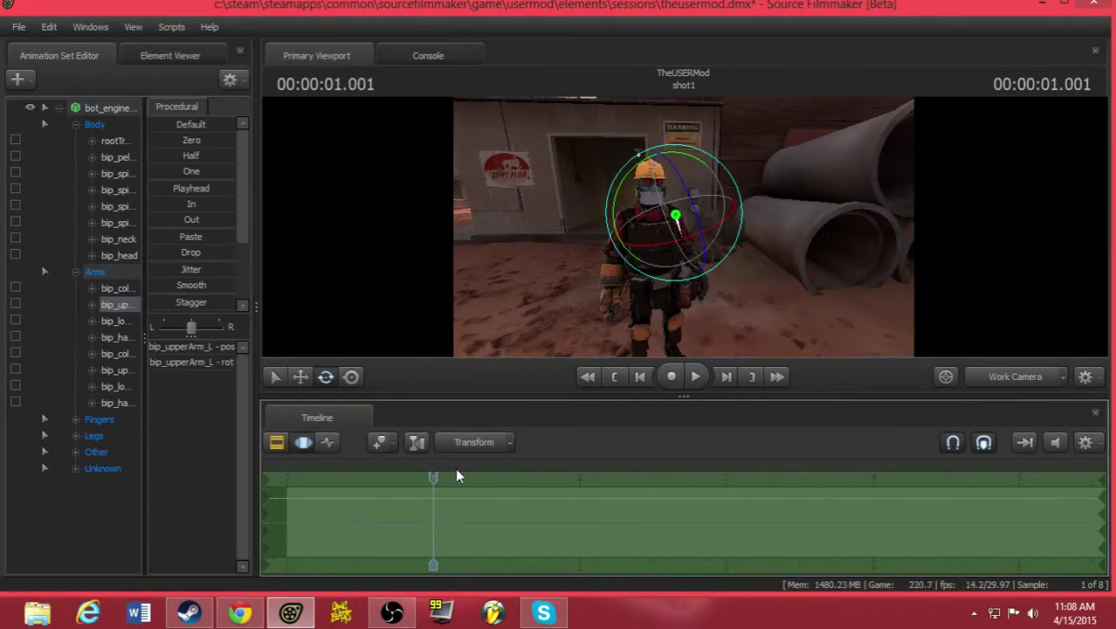
- Add timeline bookmarks at 2, 4 and 5 seconds
click(579, 469)
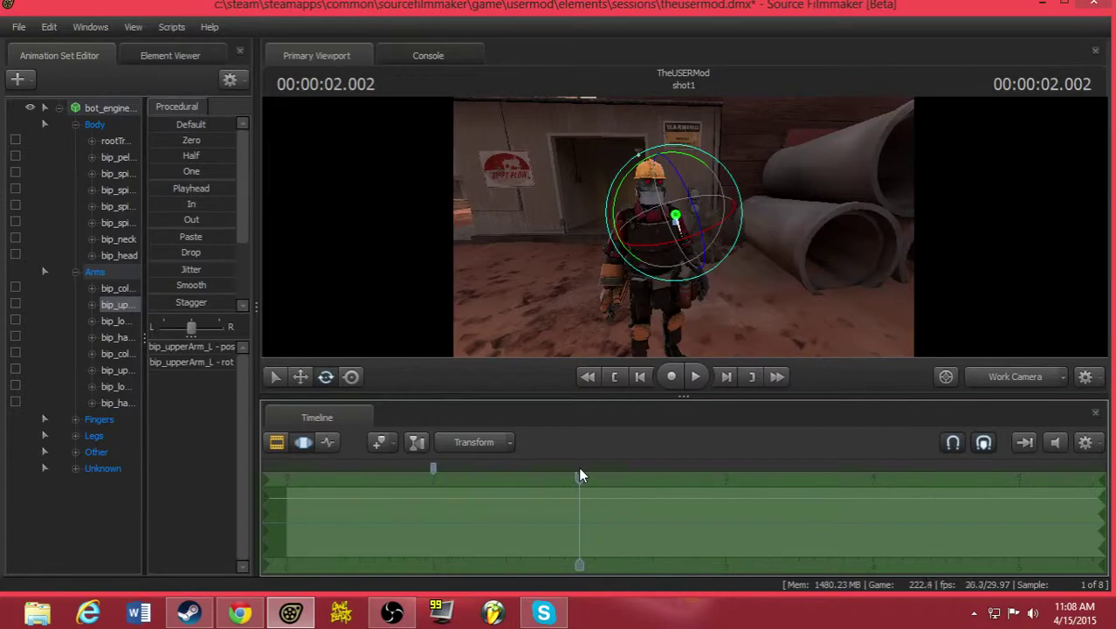
click(725, 474)
click(873, 473)
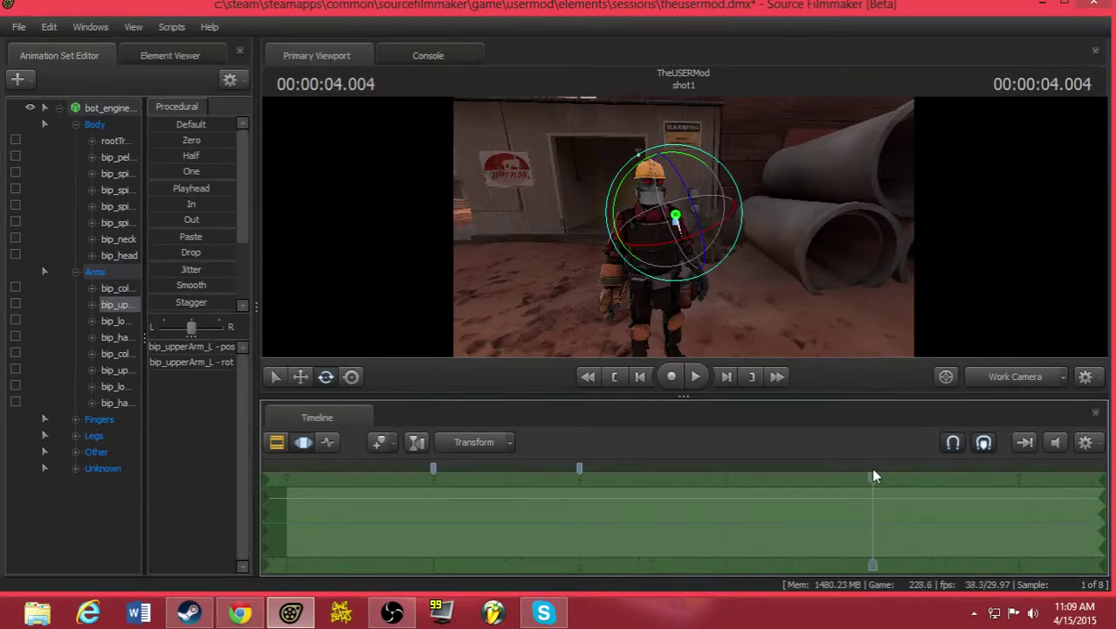
click(1015, 473)
click(1021, 473)
- Limit the time selection to the interval between the start of the shot and the 1-second bookmark
key(Home)
alt+drag(491, 295, 684, 228)
key(Up)
key(Down)
key(Up)
drag(266, 512, 286, 515)
drag(486, 279, 684, 228)
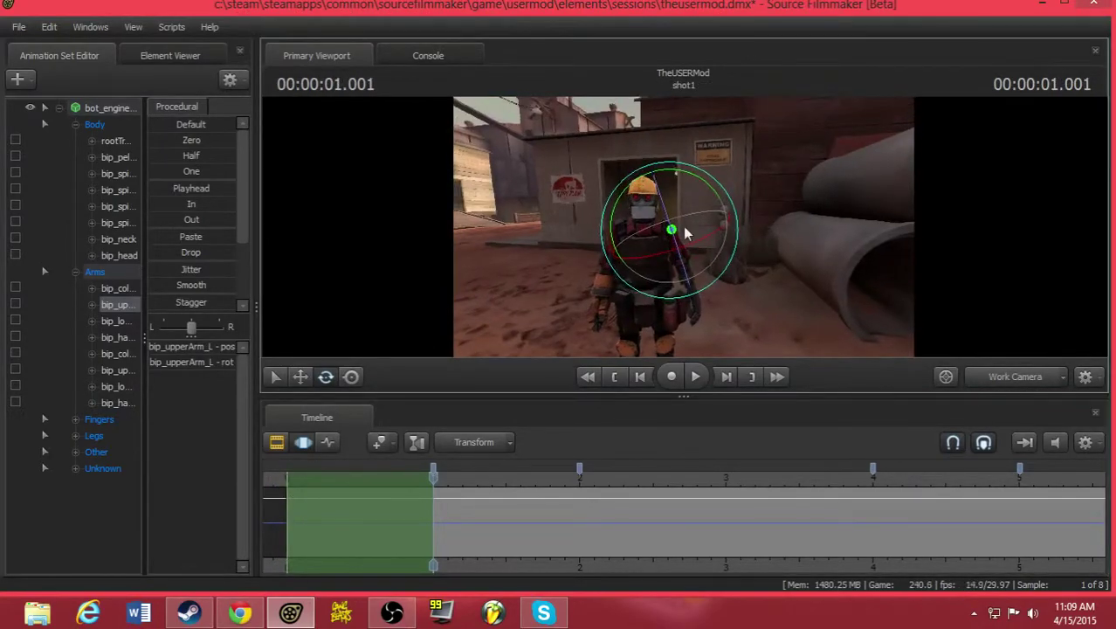
- Bookmark the start of the shot and step the time selection through the bookmarked intervals
key(End)
key(Home)
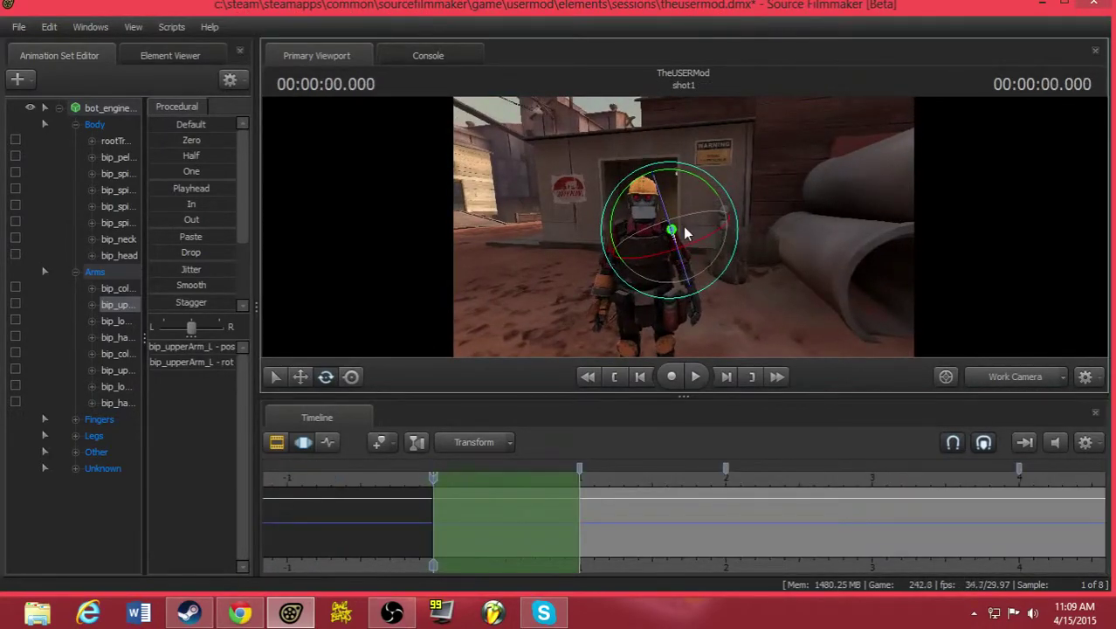
key(Up)
key(Down)
key(Up)
key(Up)
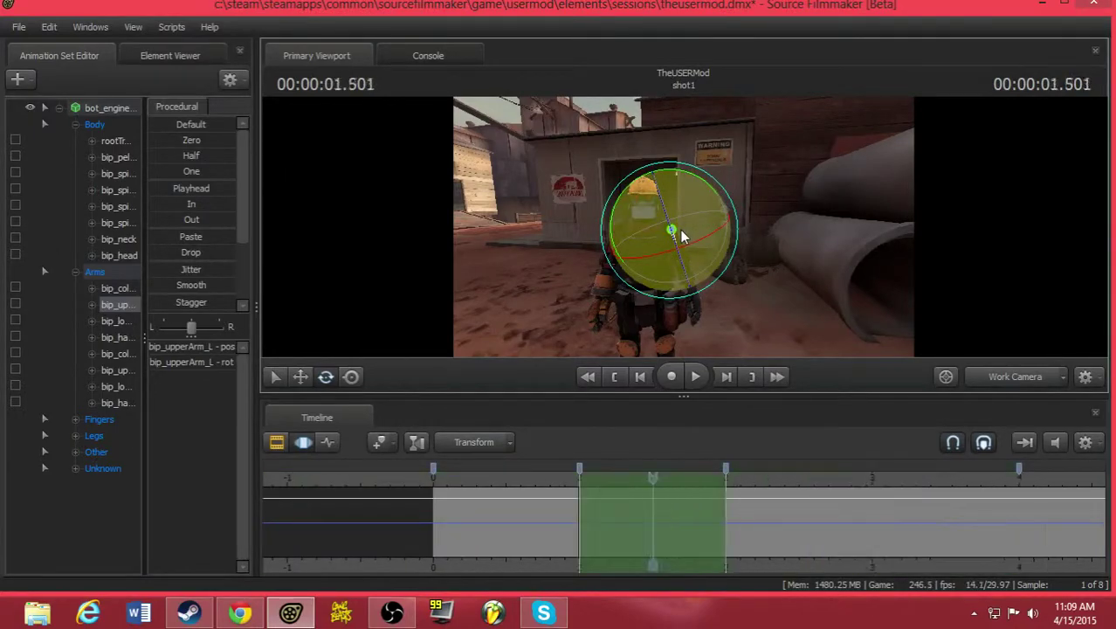
key(Left)
key(Left)
key(Right)
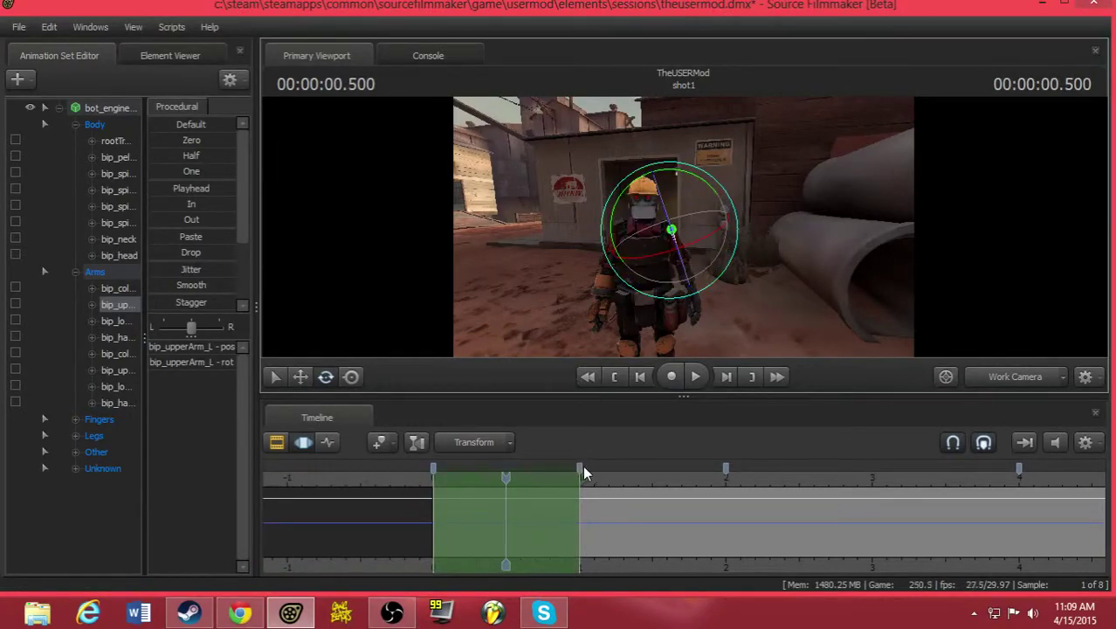
- Move the 1-second bookmark to about 0.5 s and add bookmarks at about 1.1, 2.9 and 4.4 s
drag(580, 471, 502, 467)
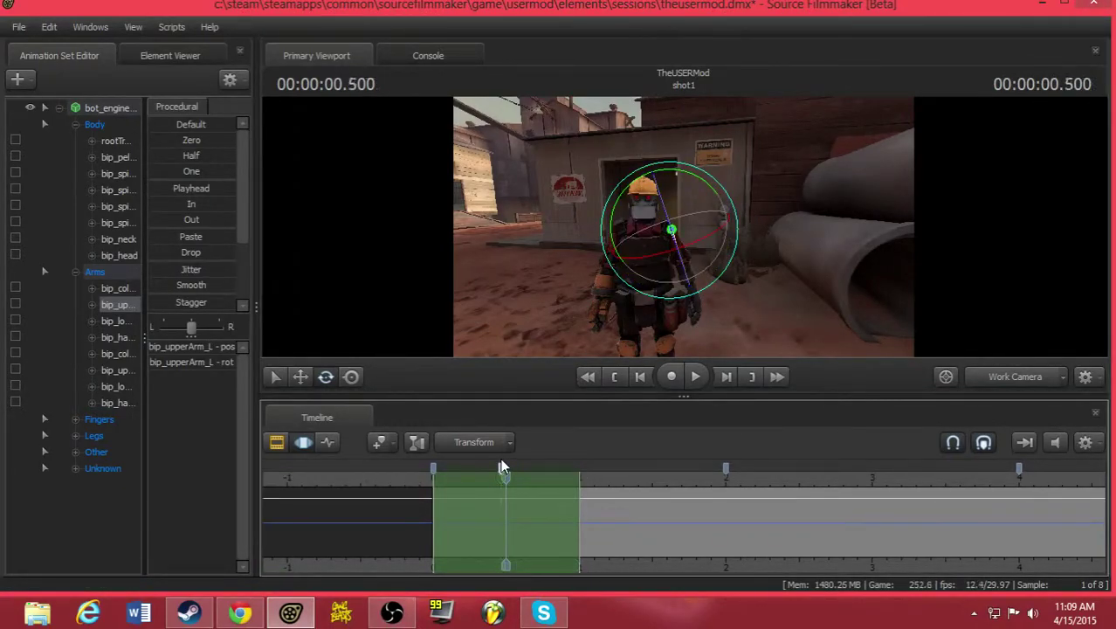
click(592, 471)
click(862, 473)
click(1073, 467)
key(m)
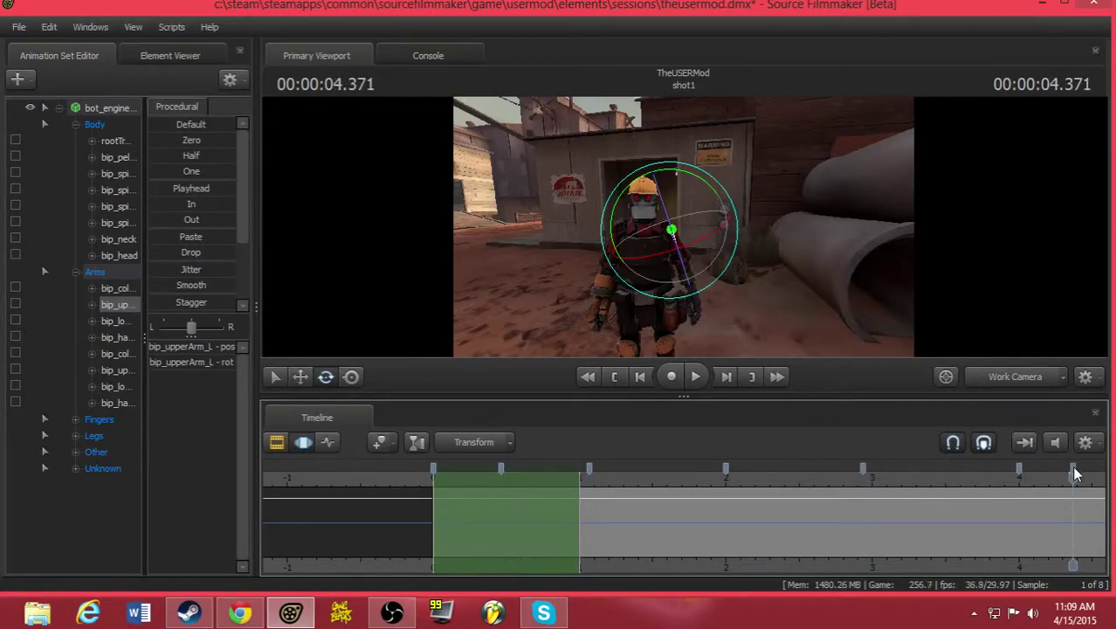
- In the interval between the 0.5 s and 1.1 s bookmarks, rotate the left upper and lower arm so the hand reaches outward
key(Up)
key(Up)
key(Up)
key(Up)
key(Up)
key(Down)
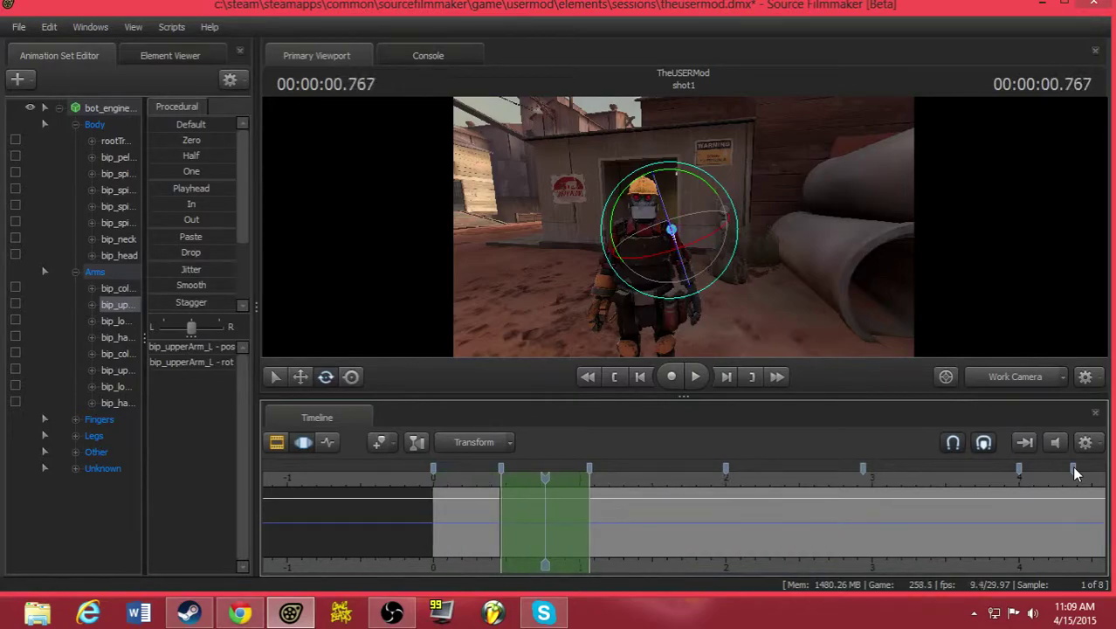
key(w)
drag(884, 281, 751, 183)
key(ctrl)
click(734, 262)
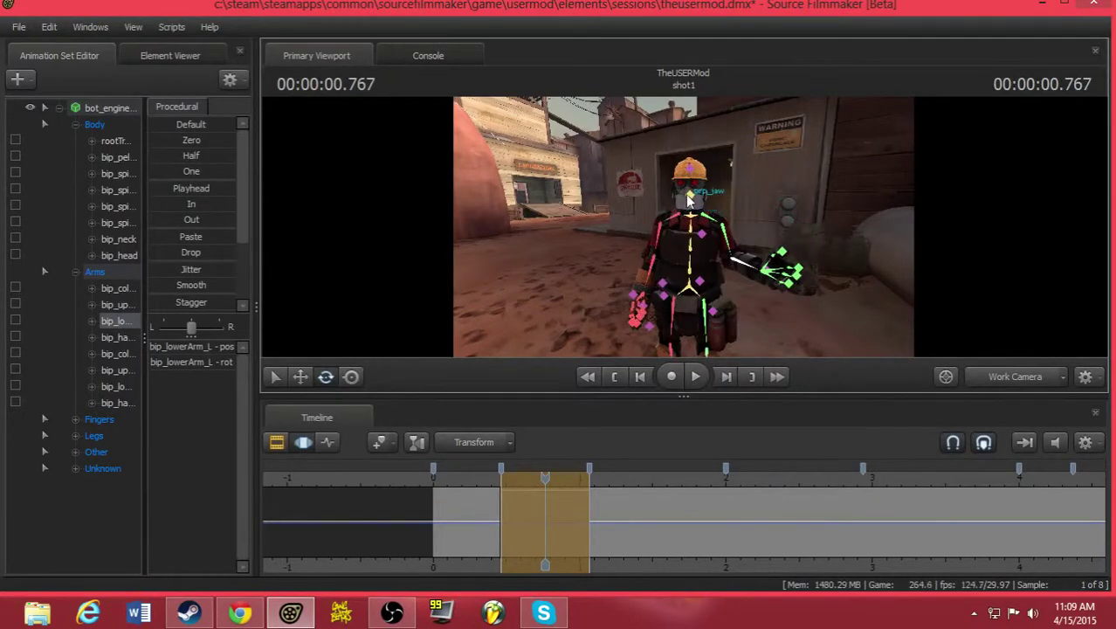
- Turn the robot's head slightly toward the raised left arm by rotating the neck bone in the same interval
click(685, 193)
click(689, 208)
drag(689, 210, 710, 183)
click(690, 195)
- Play back the first pose and return to the start of the shot
key(space)
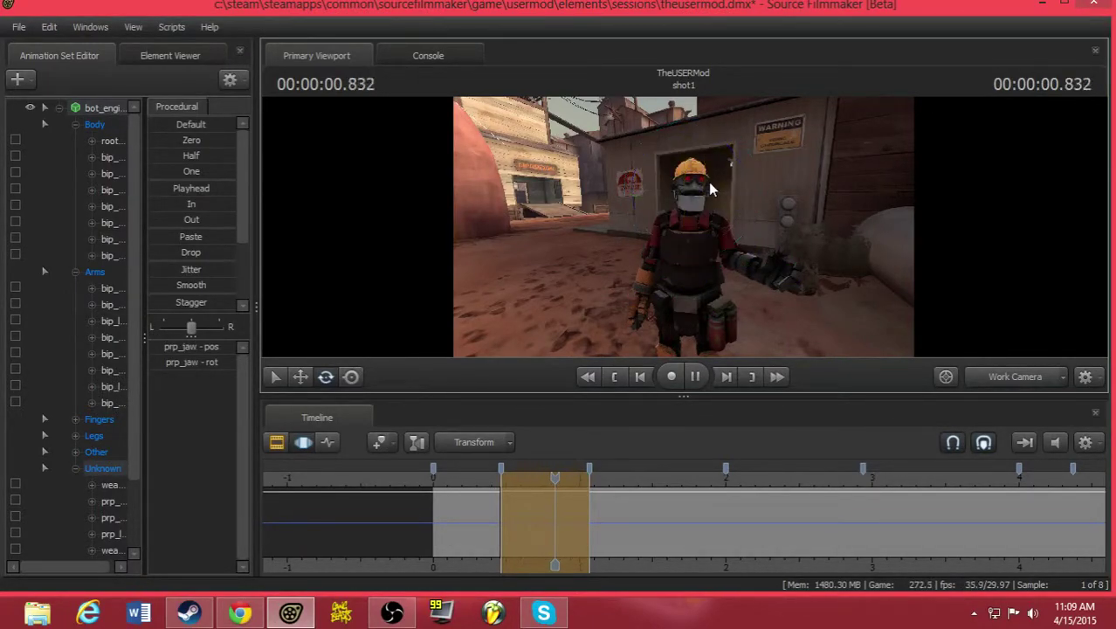
key(Up)
key(space)
key(space)
key(Up)
key(Down)
key(Home)
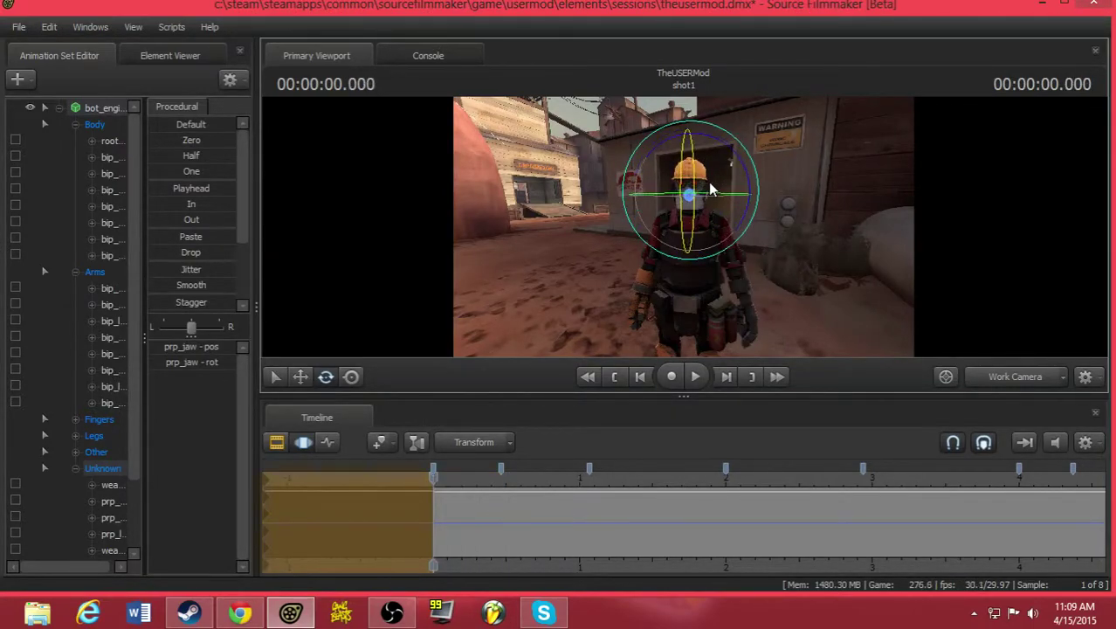
- Apply the Round preset to all of the robot's controls over the interval from 0 to about 0.5 s
click(87, 108)
scroll(209, 262, down, 3)
drag(182, 300, 346, 296)
key(Down)
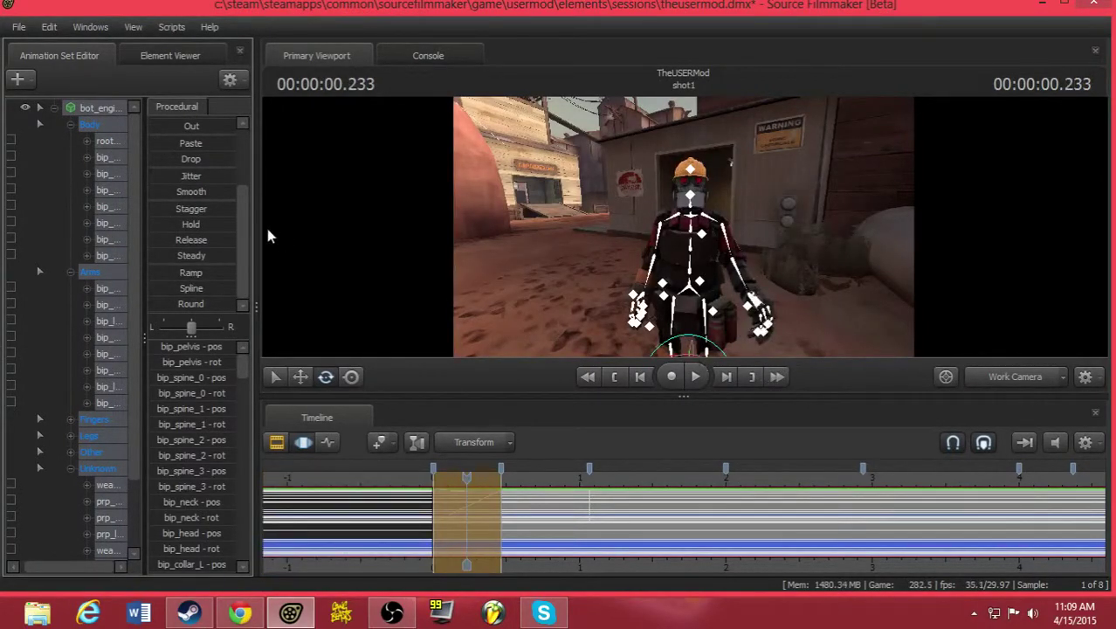
- Try the Round preset on all controls over the interval from about 0.5 to 1.1 s, and undo it
drag(164, 305, 452, 312)
key(Down)
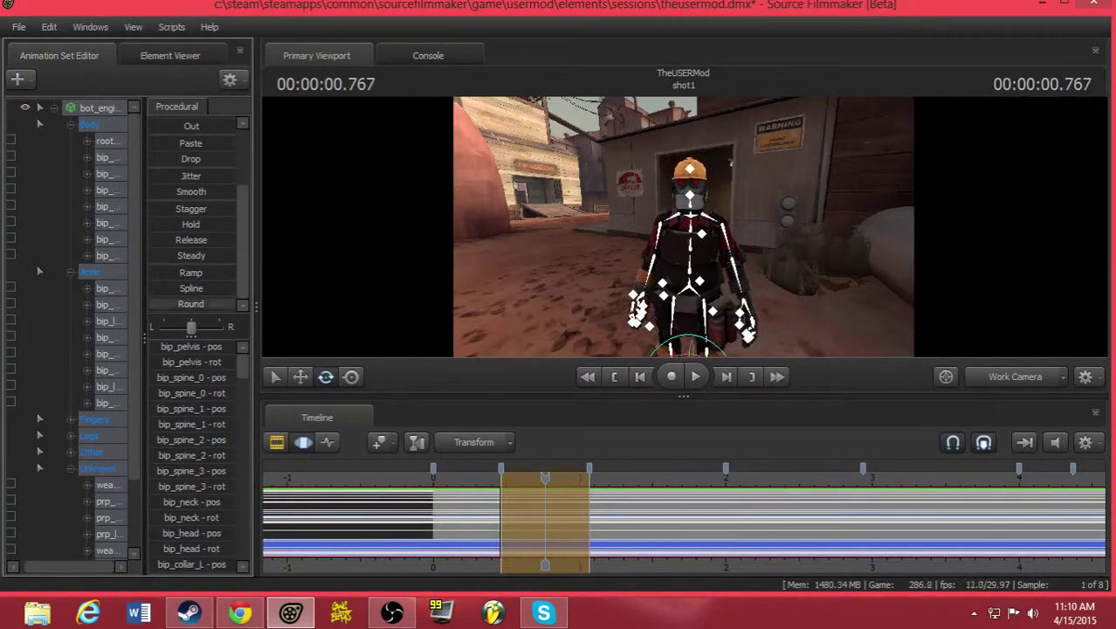
key(ctrl+z)
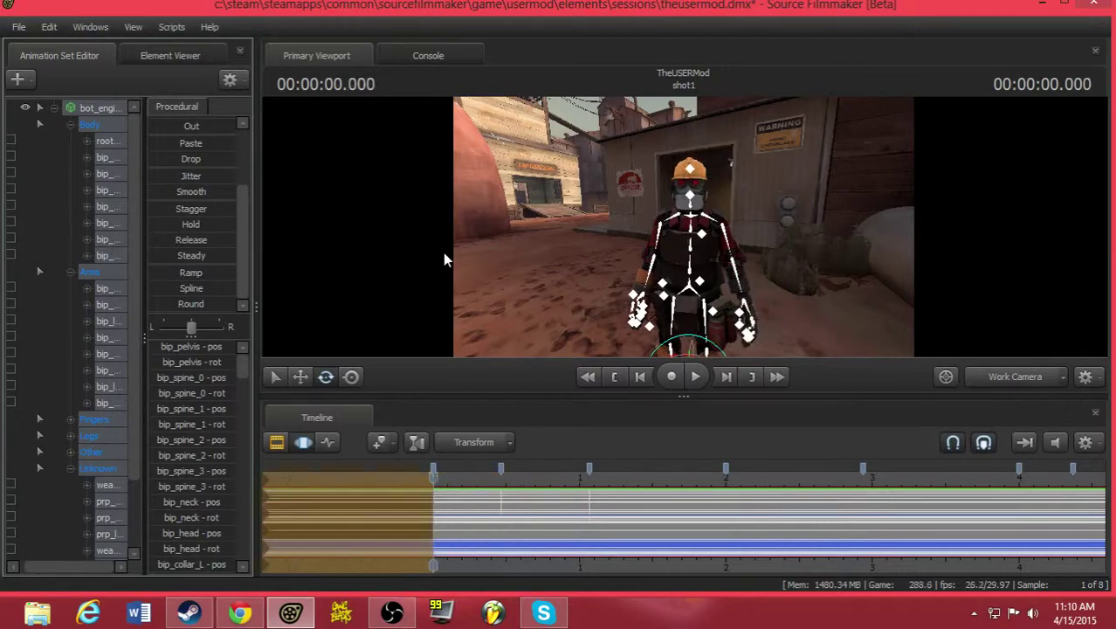
key(ctrl+z)
key(ctrl+z)
- Deselect the controls and play back the transition into the left-arm pose
click(42, 161)
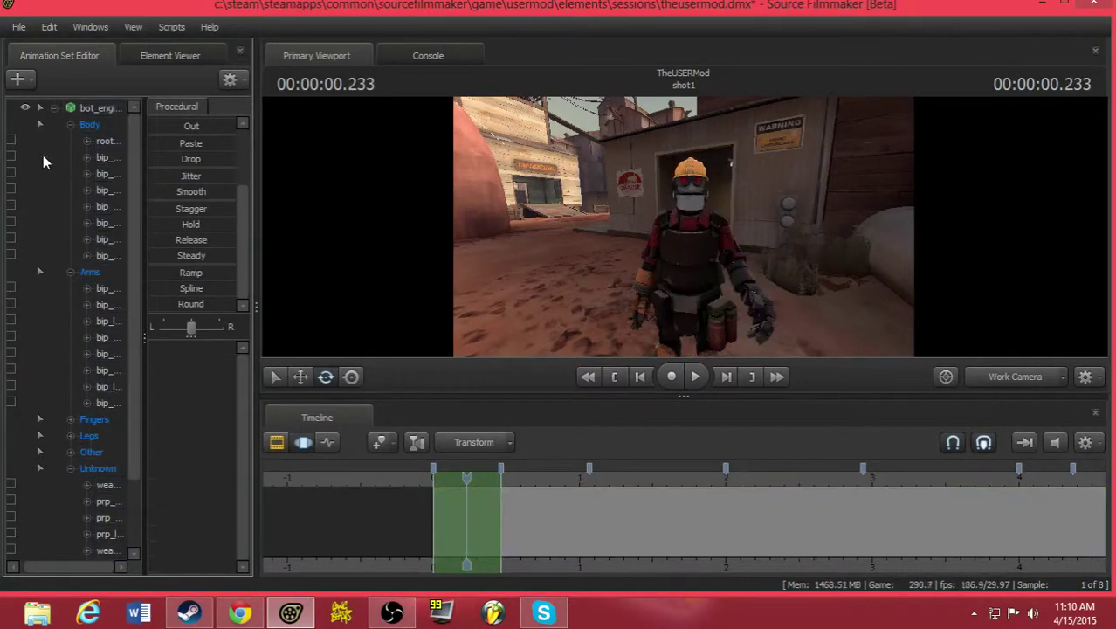
key(space)
key(space)
key(Up)
key(Left)
key(space)
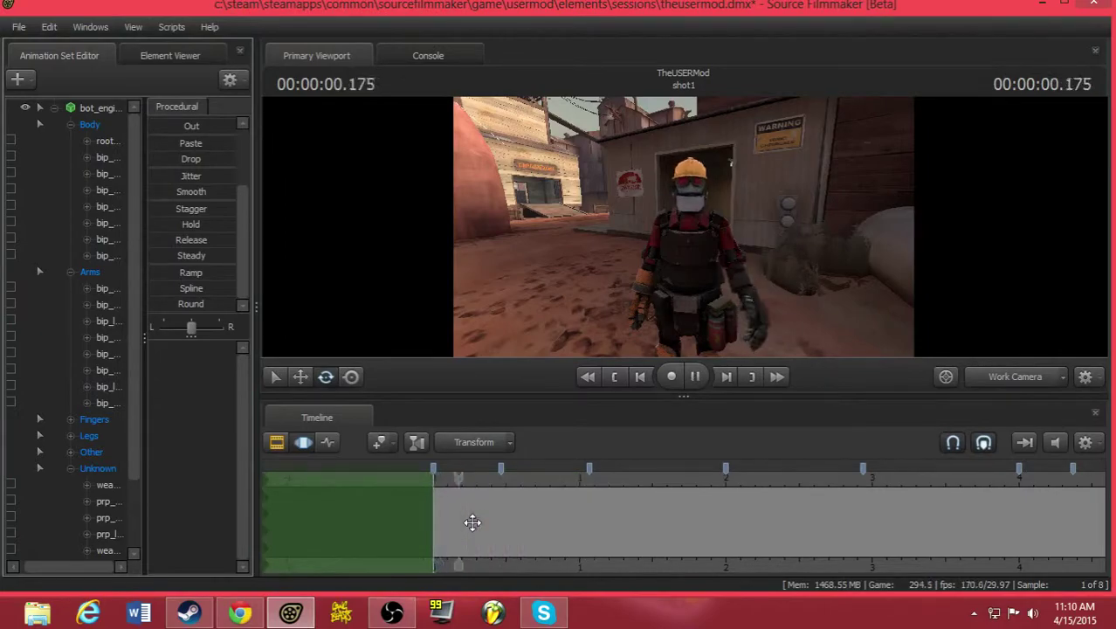
key(space)
key(Left)
key(Left)
key(Left)
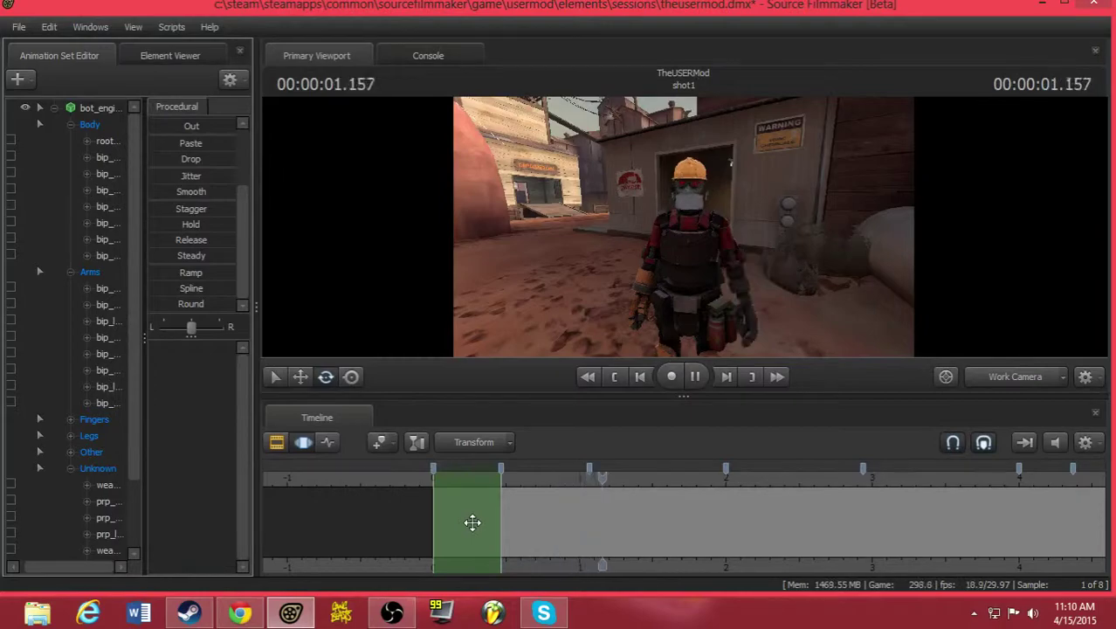
key(space)
- In the interval from about 1.1 to 2 s, turn the robot's head toward its right side
key(Left)
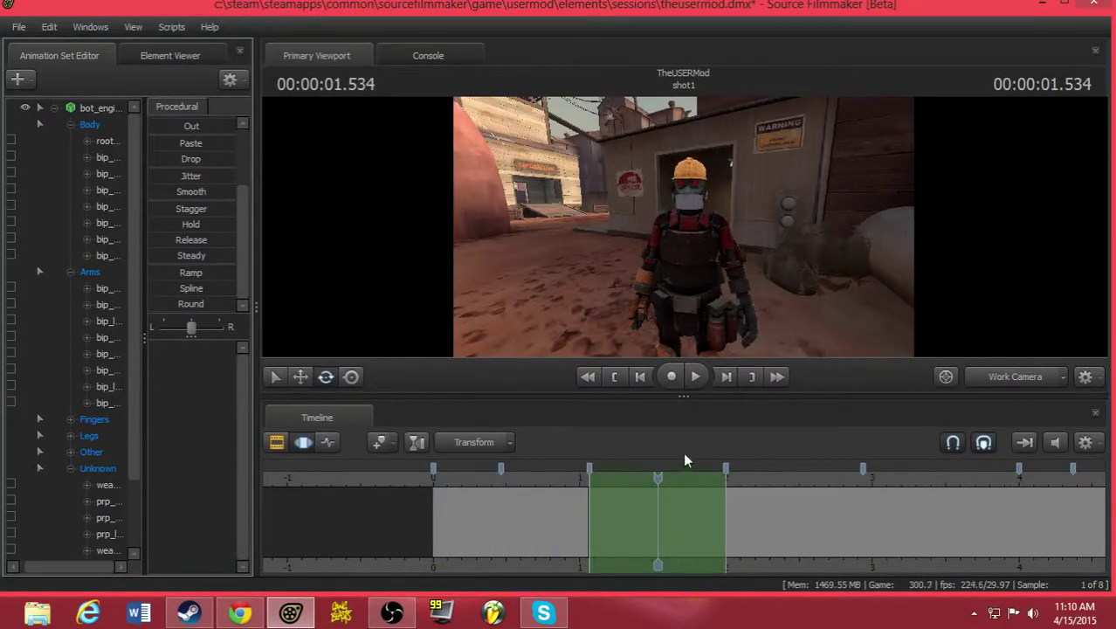
click(690, 193)
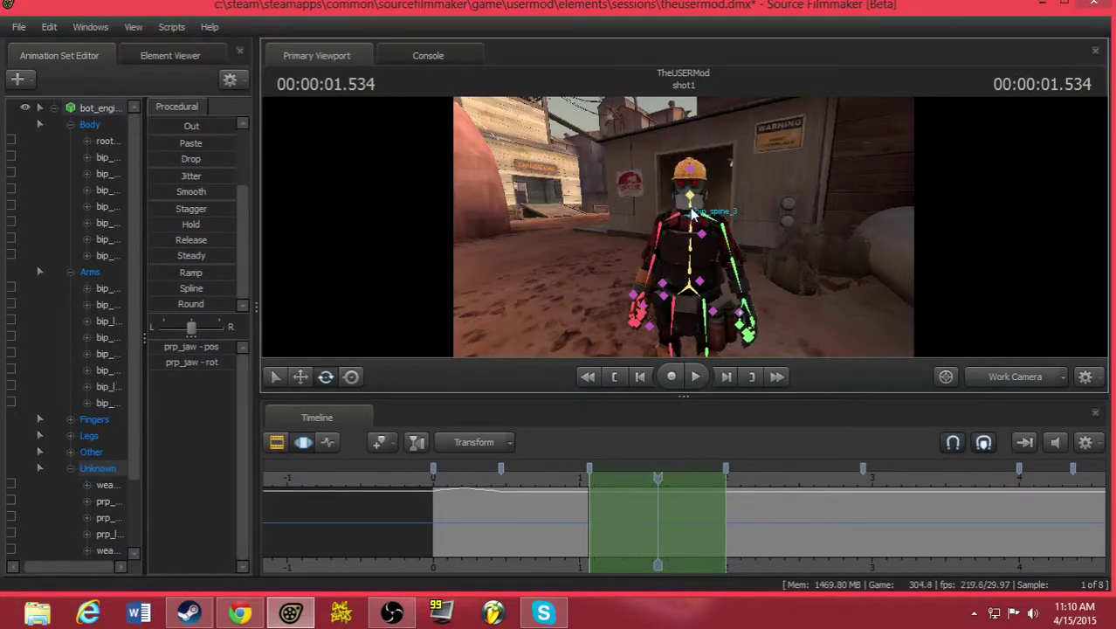
click(683, 225)
drag(681, 231, 694, 185)
- Raise the right arm outward by rotating the upper arm, lower arm and hand bones in the same interval
ctrl+click(656, 242)
ctrl+click(649, 272)
drag(606, 276, 631, 192)
drag(702, 264, 646, 217)
drag(625, 291, 635, 220)
click(614, 260)
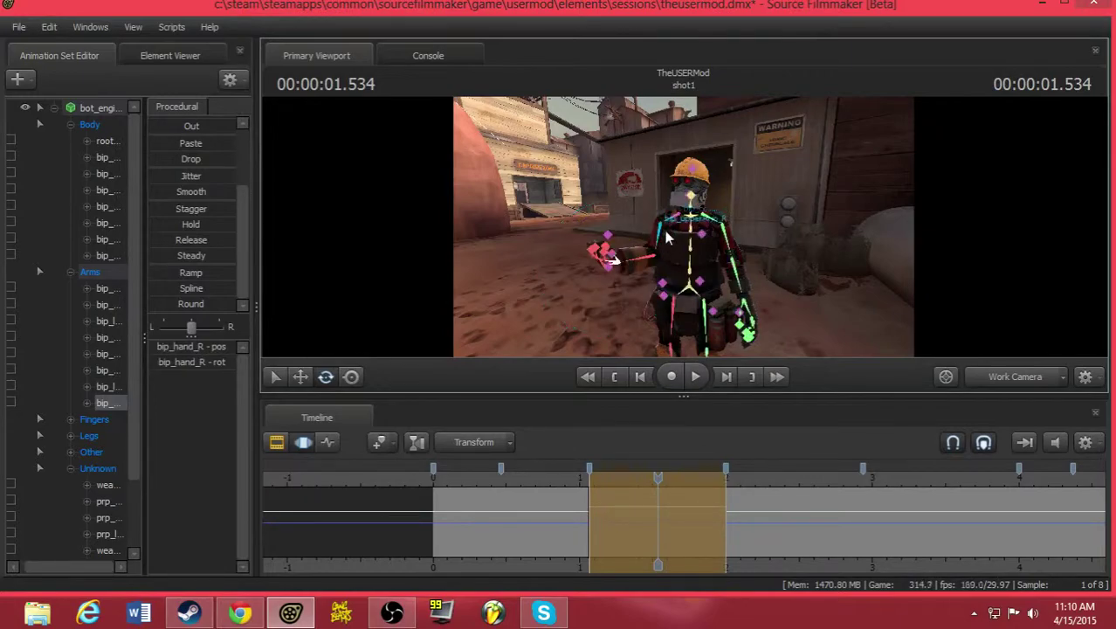
- Refine the head's pose in the 1.1 to 2 s interval by rotating the jaw and neck bones
click(696, 199)
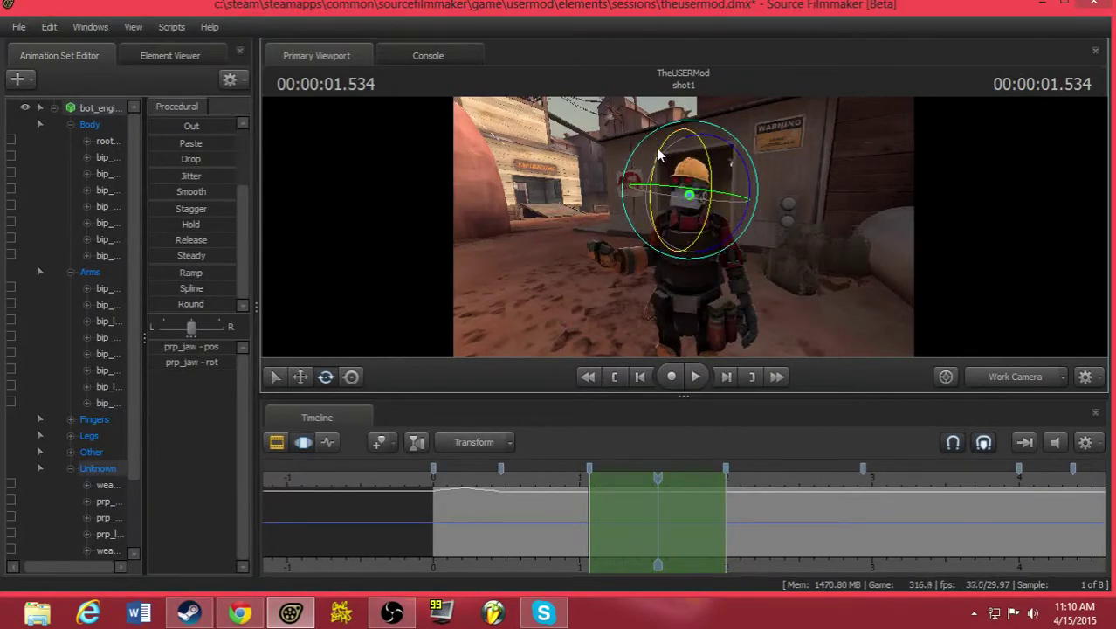
drag(652, 183, 652, 177)
ctrl+click(688, 209)
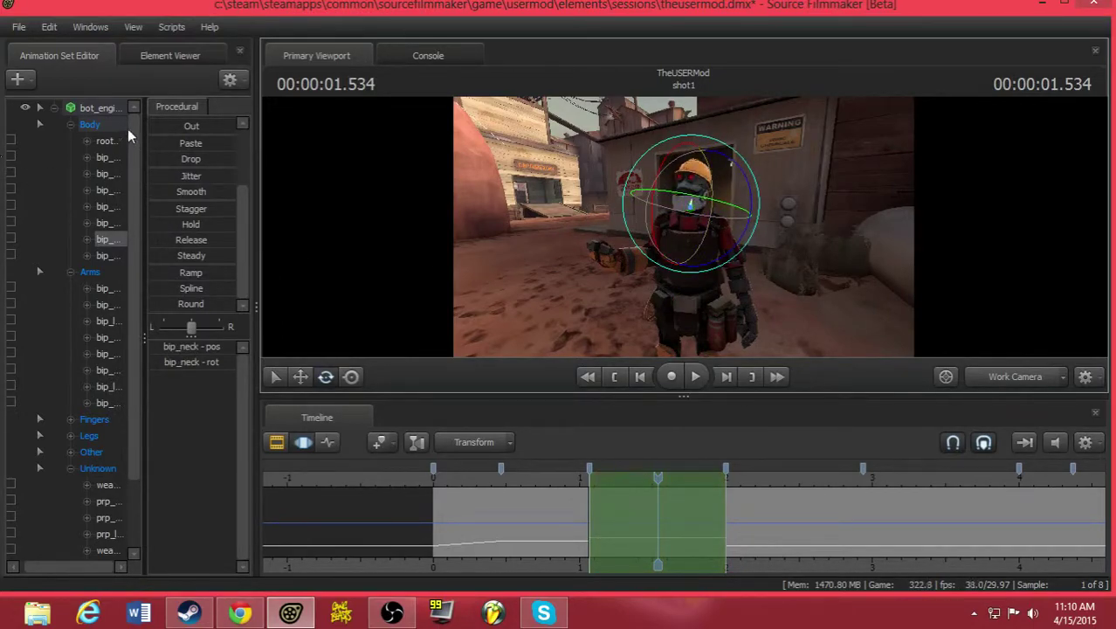
- Apply the Round preset to all controls over the interval from about 1.1 to 2 s, and again over the first interval
click(97, 109)
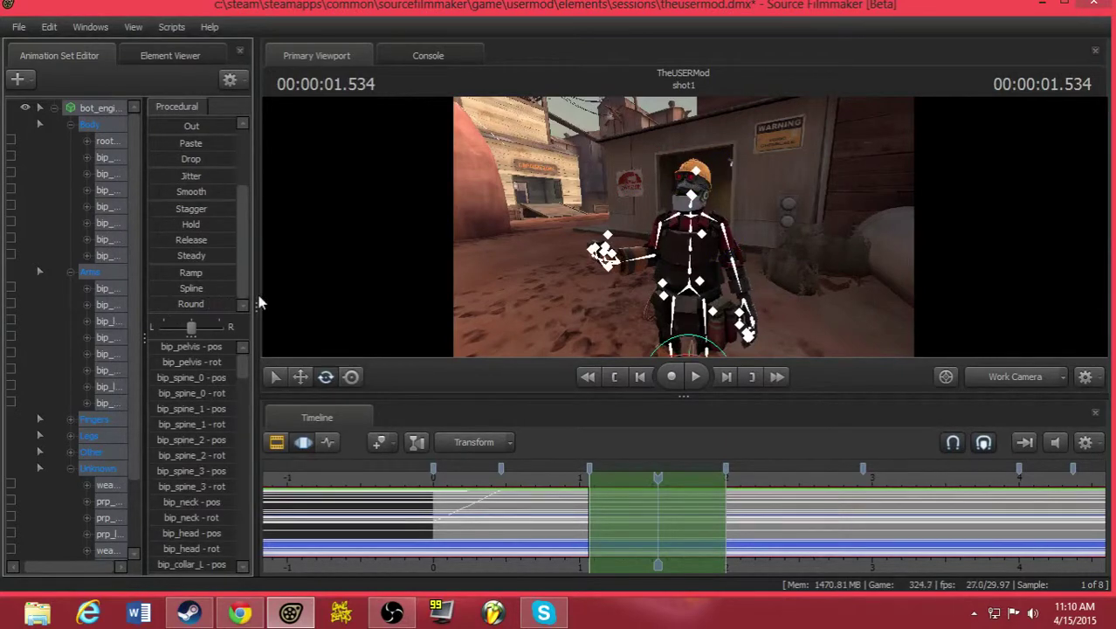
drag(158, 303, 254, 307)
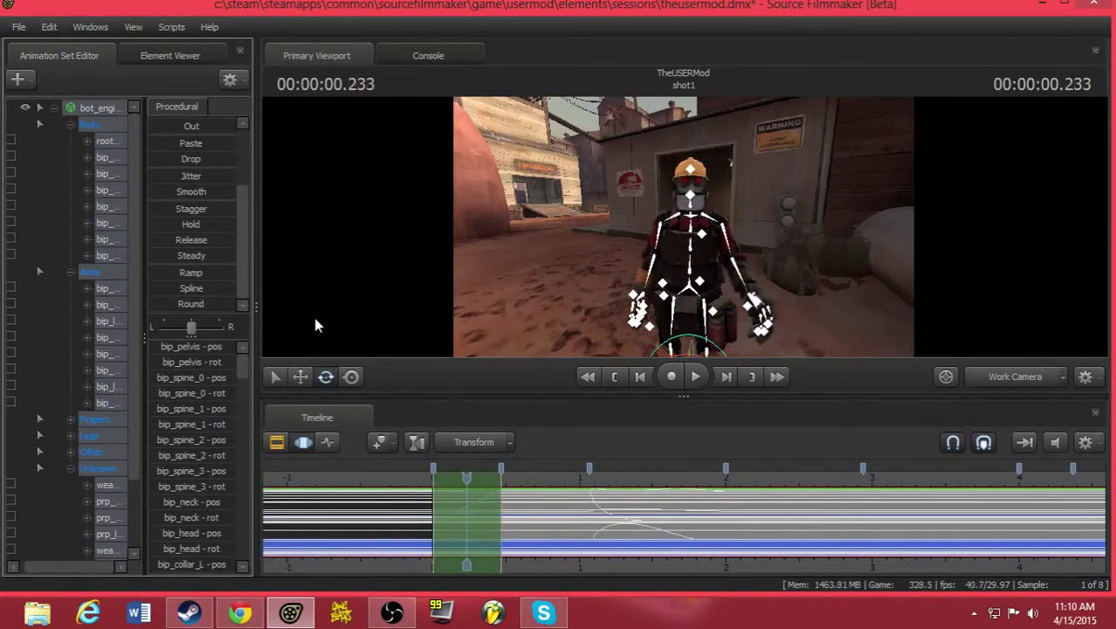
drag(157, 304, 253, 304)
- Deselect the controls and play the animation from the first interval past the 2-second bookmark
key(Left)
click(65, 194)
key(space)
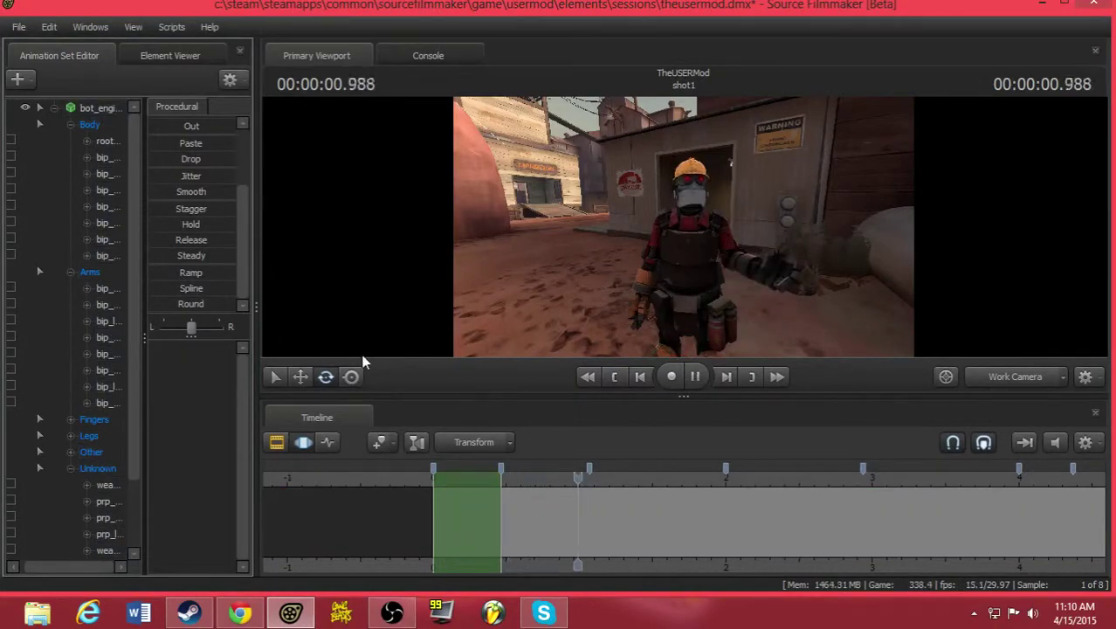
key(space)
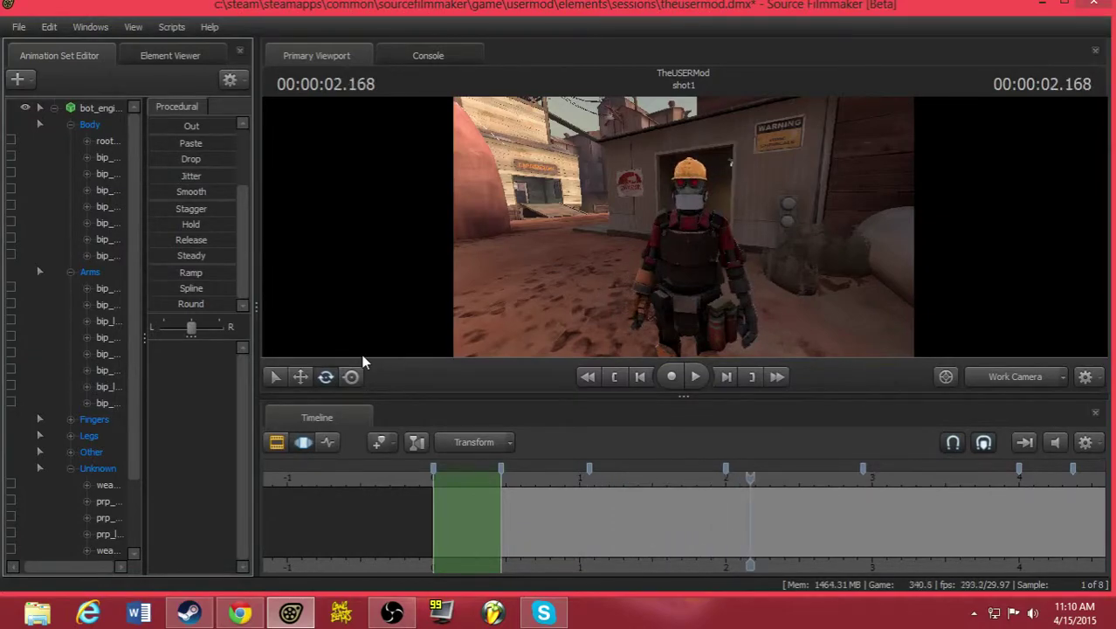
- Turn the robot engineer's head by rotating bip_neck in the interval from 2 to about 2.9 s
key(Down)
key(Down)
key(Down)
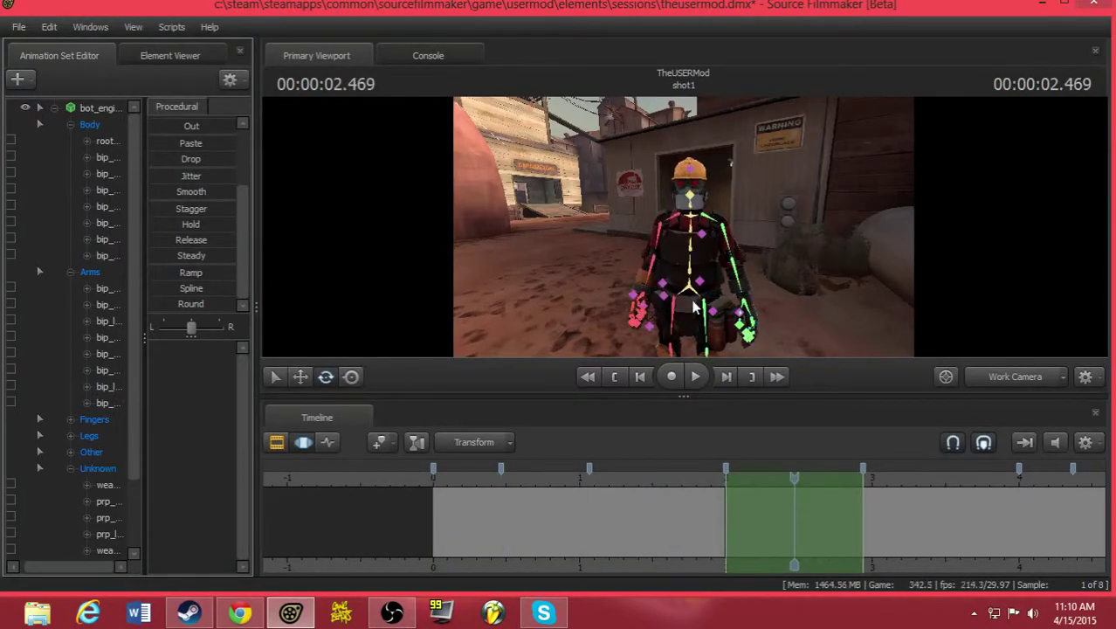
click(690, 281)
click(689, 196)
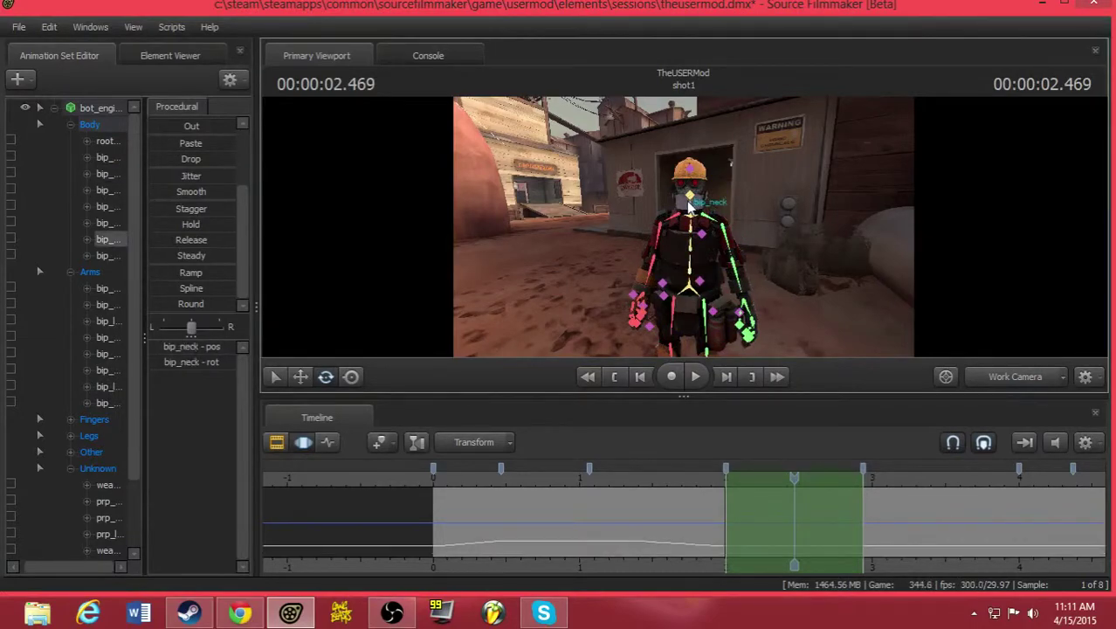
drag(703, 217, 668, 160)
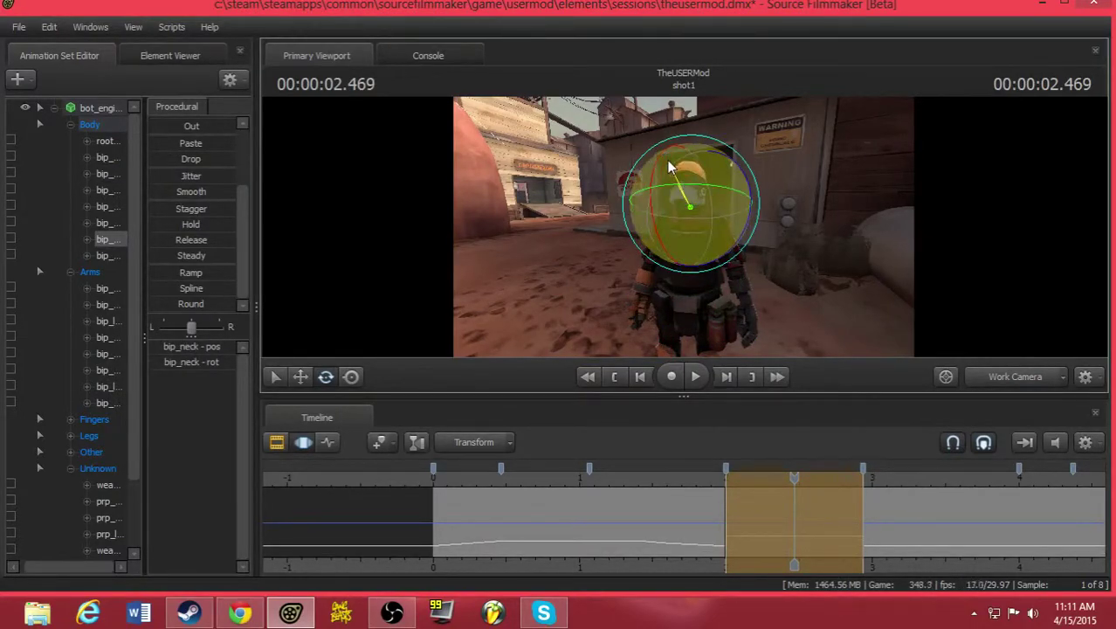
- Raise both of the robot's forearms outward by rotating bip_lowerArm_L and bip_lowerArm_R in the same interval
ctrl+click(724, 268)
drag(681, 264, 810, 148)
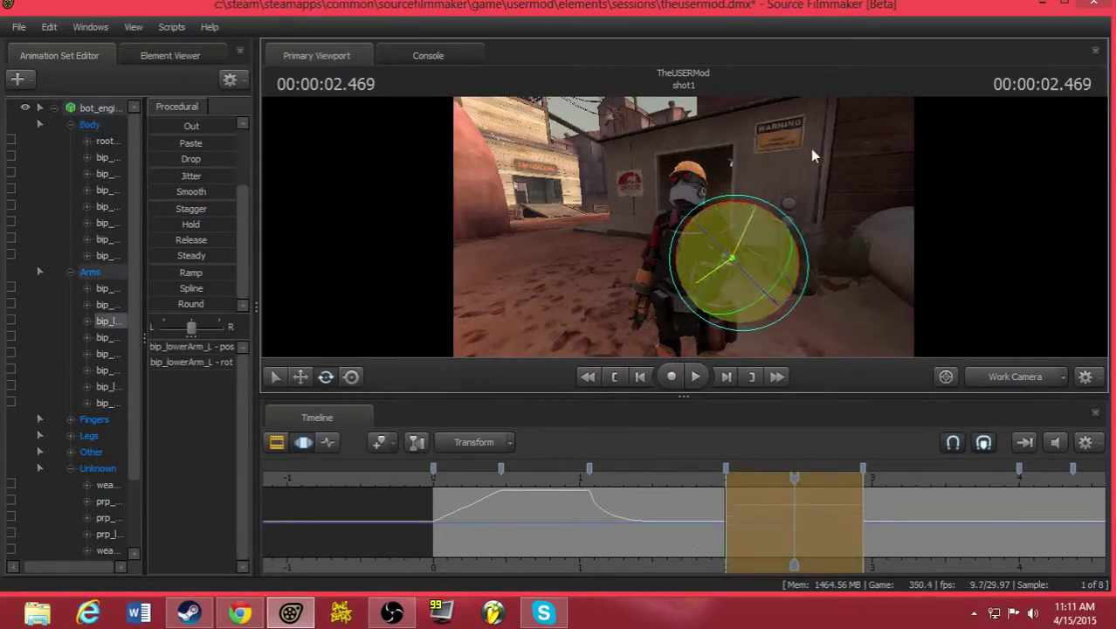
click(660, 289)
drag(661, 294, 617, 183)
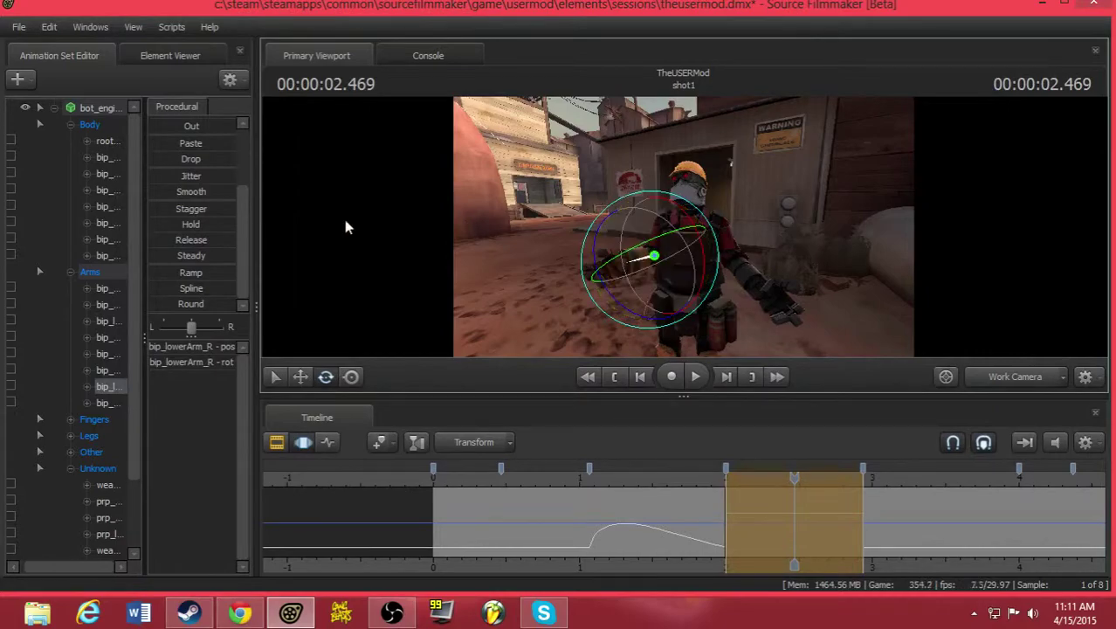
click(16, 79)
click(74, 127)
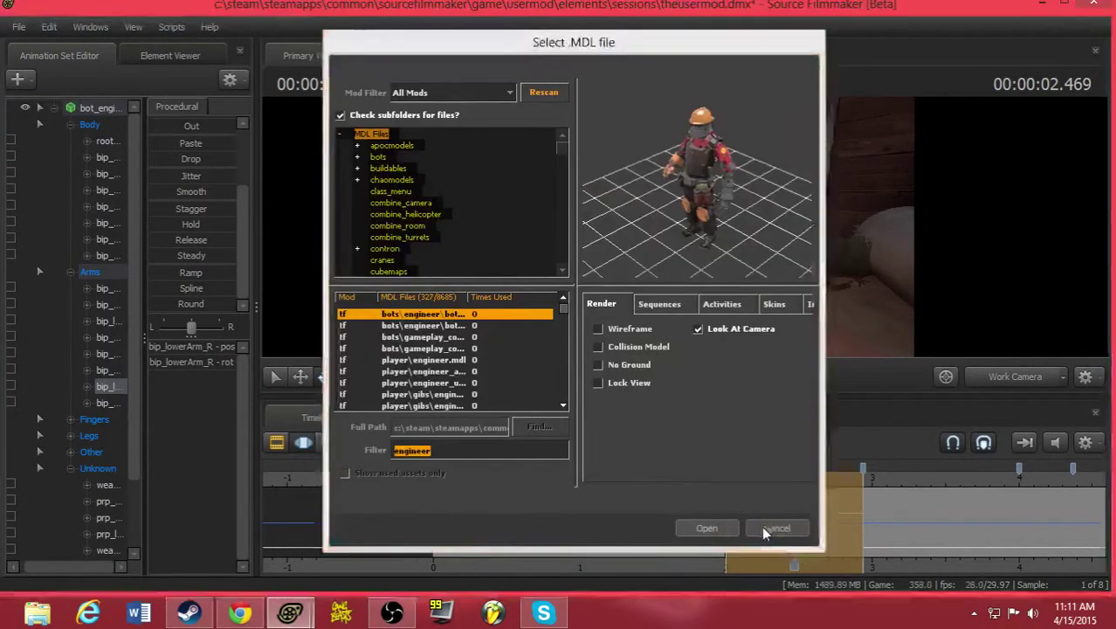
click(775, 528)
- Add a new light to the shot, shining on the robot engineer and the shed behind it
click(18, 80)
click(50, 119)
drag(440, 250, 684, 228)
- Lower light1's intensity to its minimum over the first interval, 0 to about 0.5 s, and play the animation
key(Up)
key(Up)
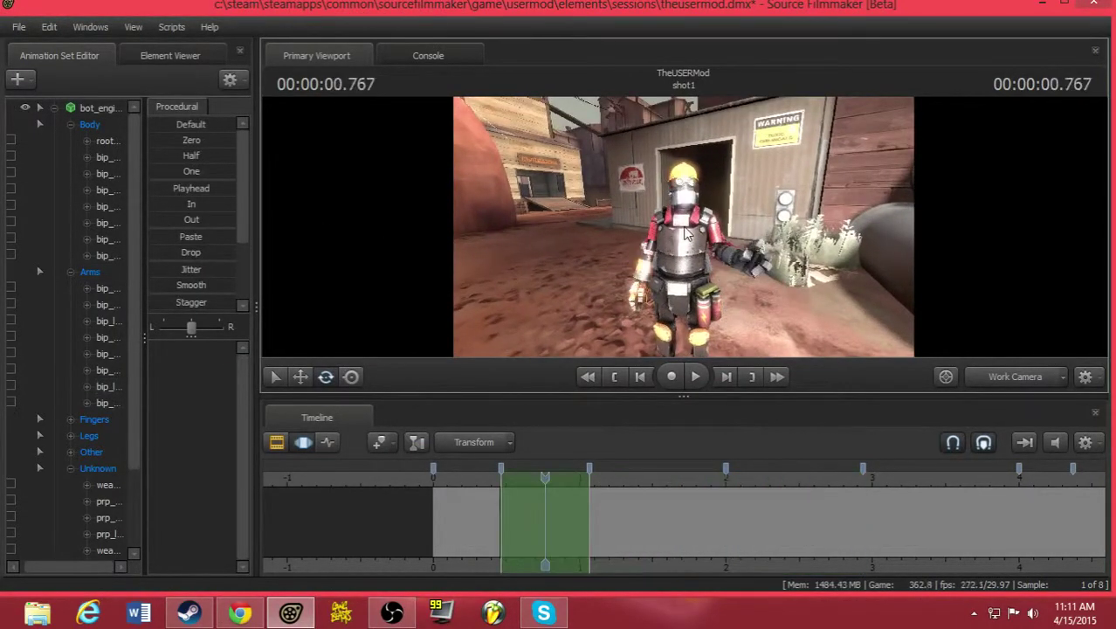
key(Left)
click(38, 108)
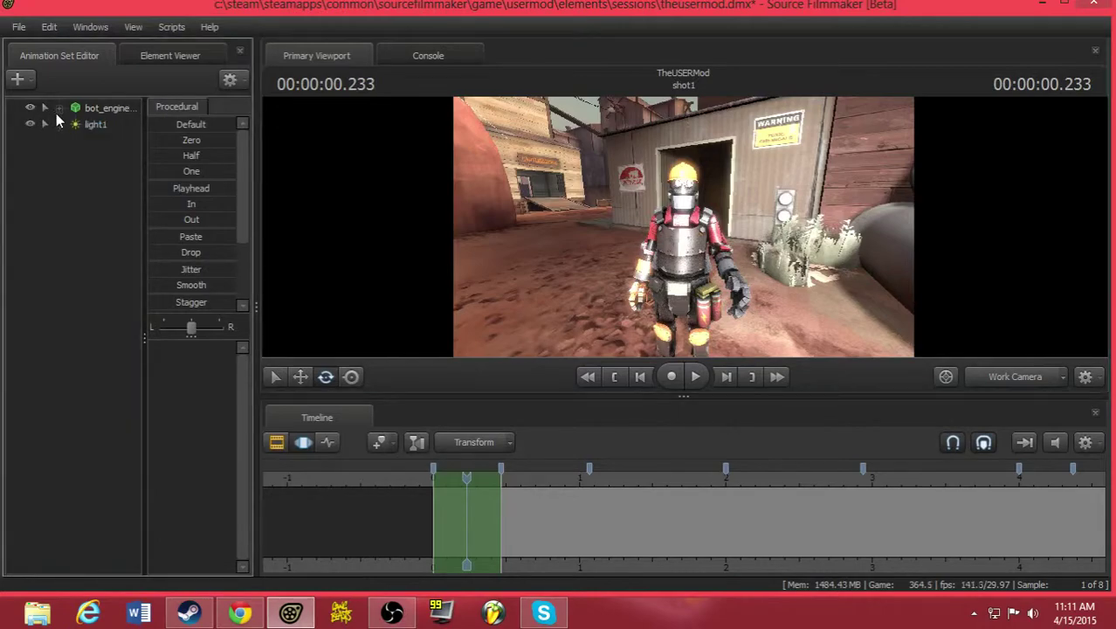
click(87, 123)
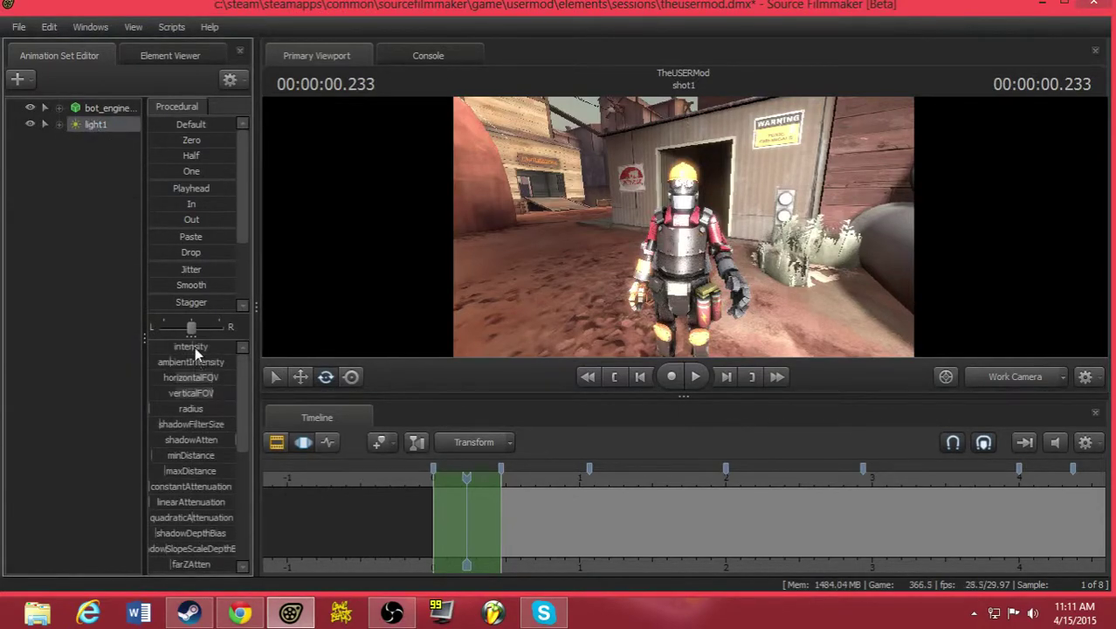
drag(193, 348, 154, 346)
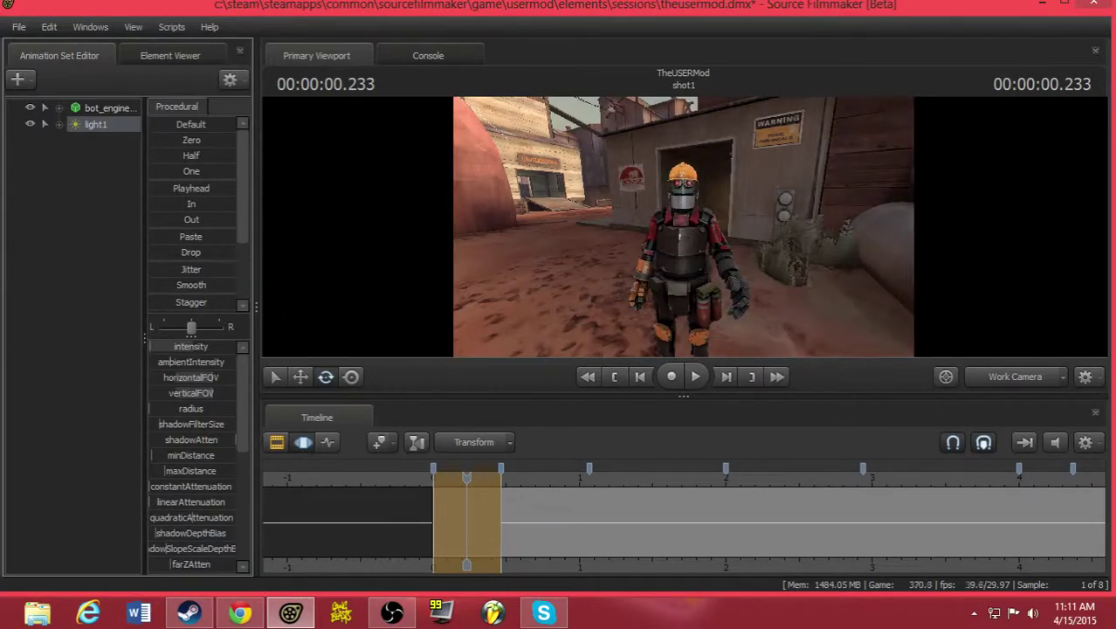
drag(342, 277, 684, 227)
key(w)
key(space)
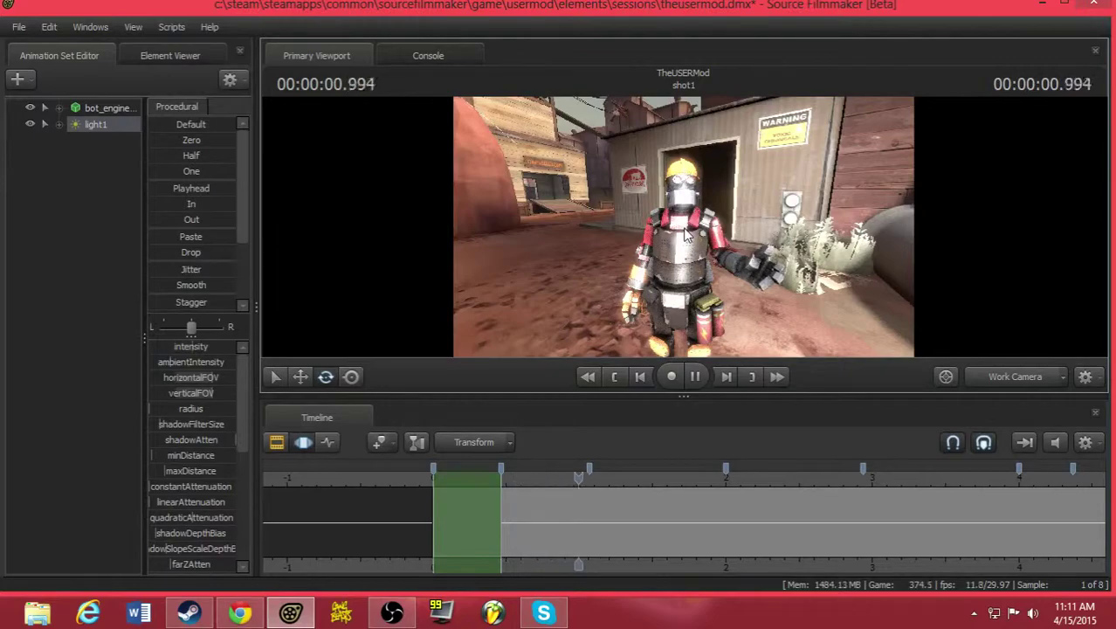
- Lower light1's intensity to its minimum over the interval from about 0.5 to 1.1 s and play the animation
key(Up)
key(Up)
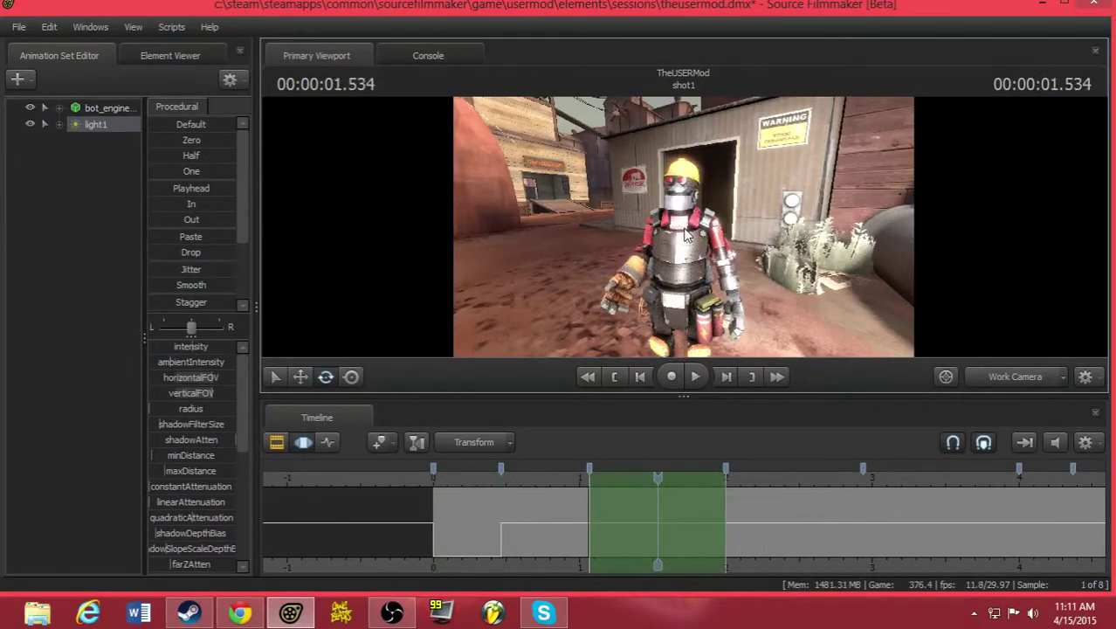
key(space)
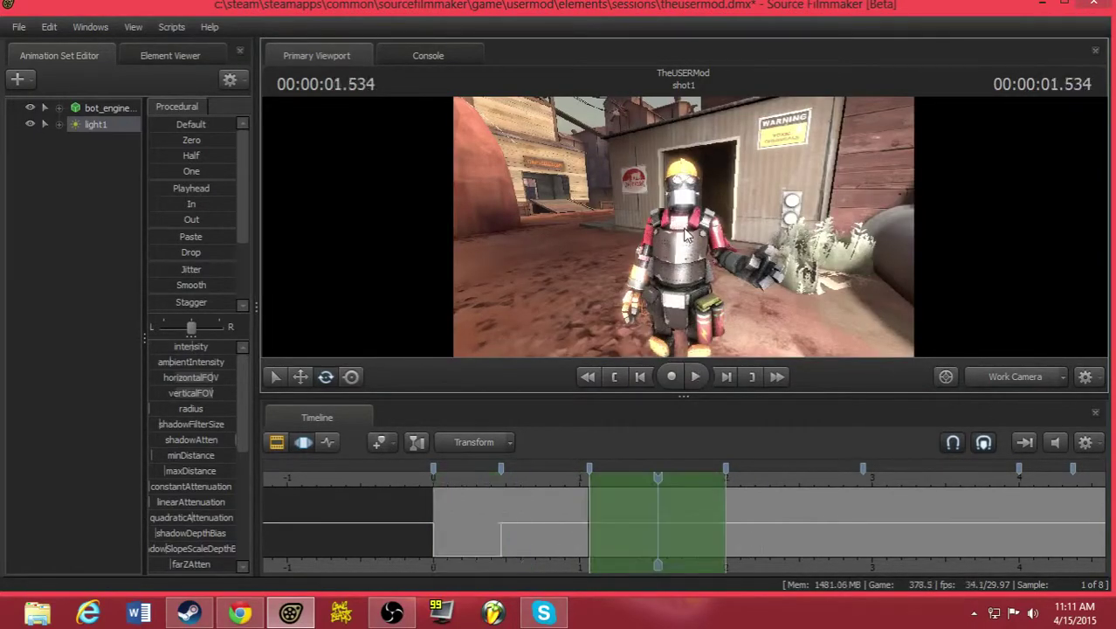
key(space)
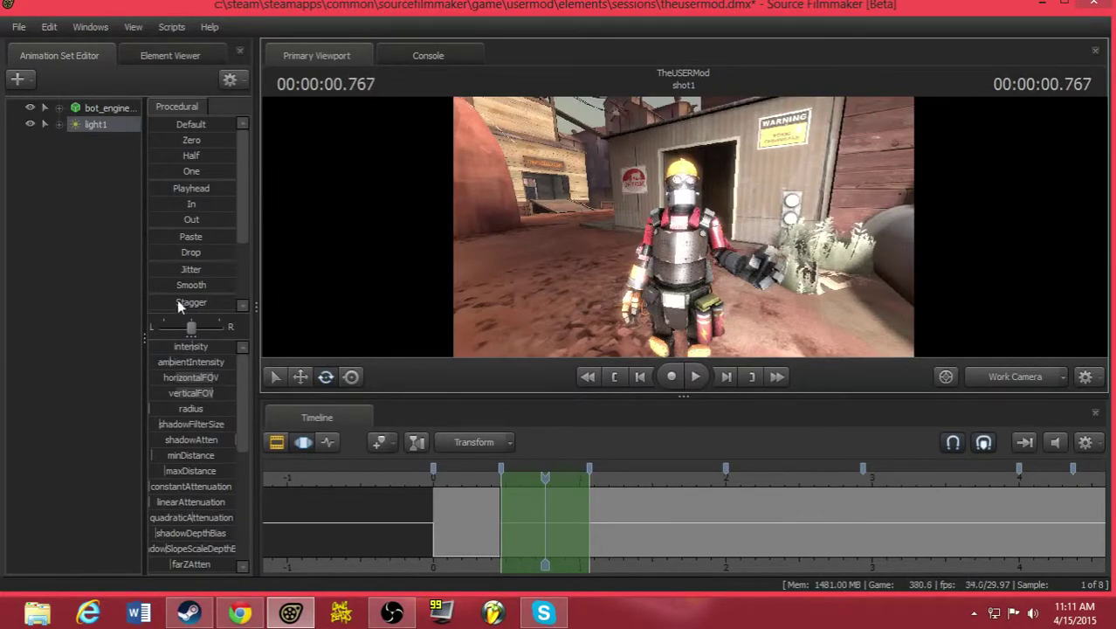
click(190, 348)
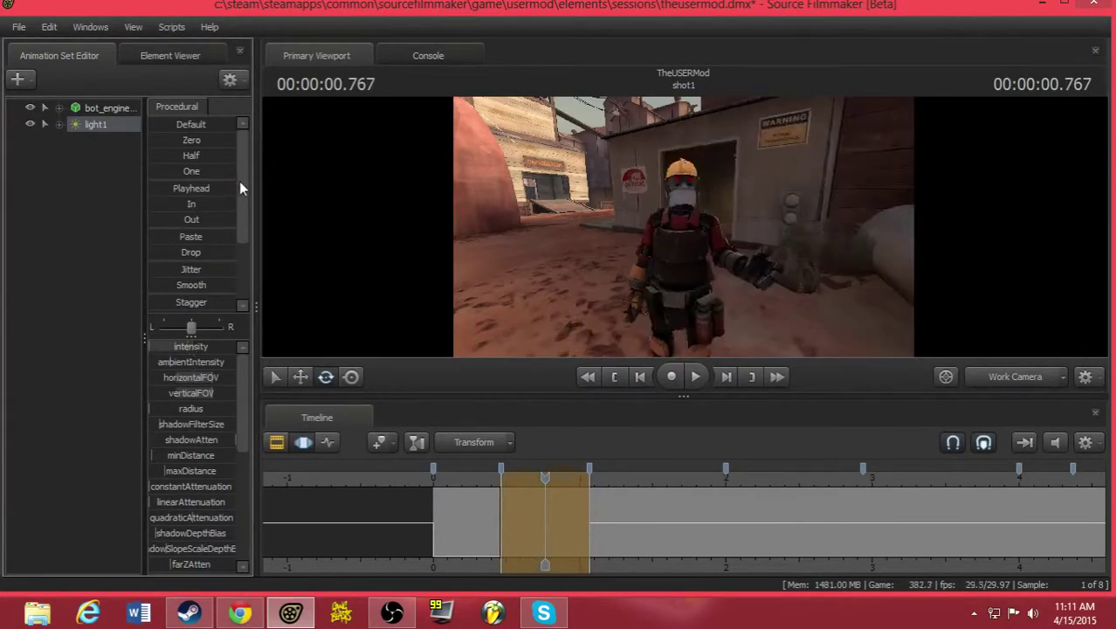
scroll(241, 184, down, 2)
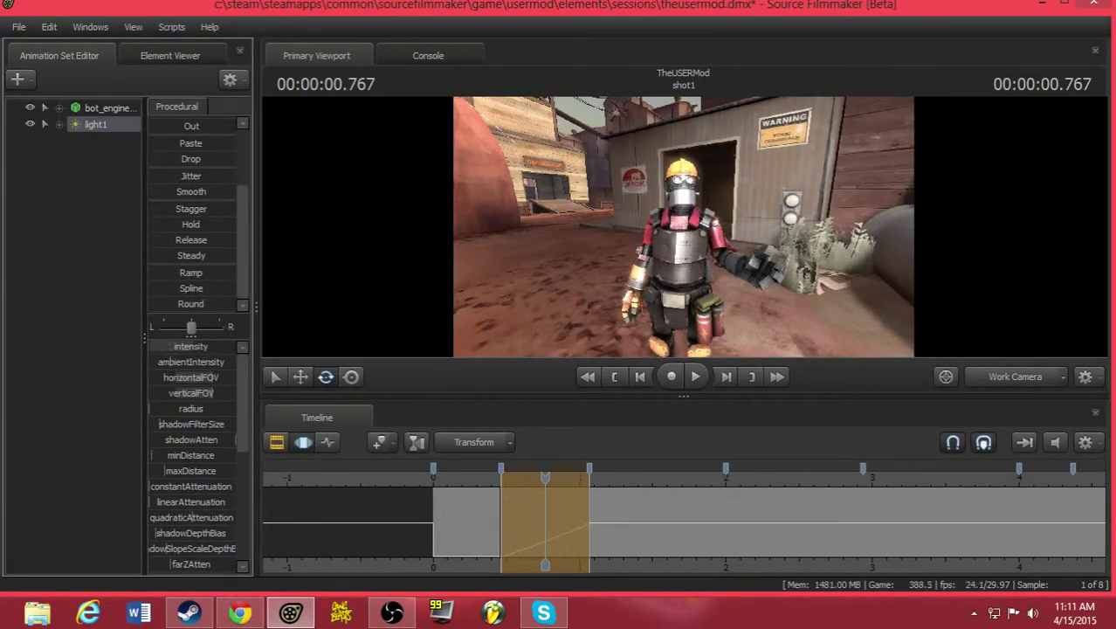
key(space)
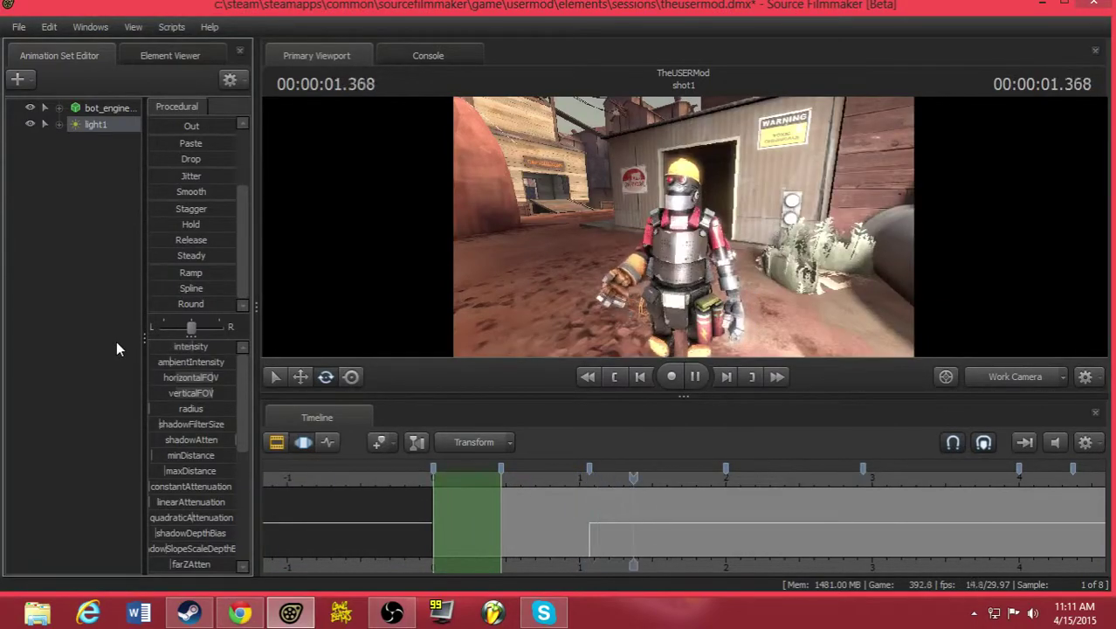
key(space)
- Lower light1's intensity to its minimum over the interval from about 1.1 to 2 s
key(Down)
key(Up)
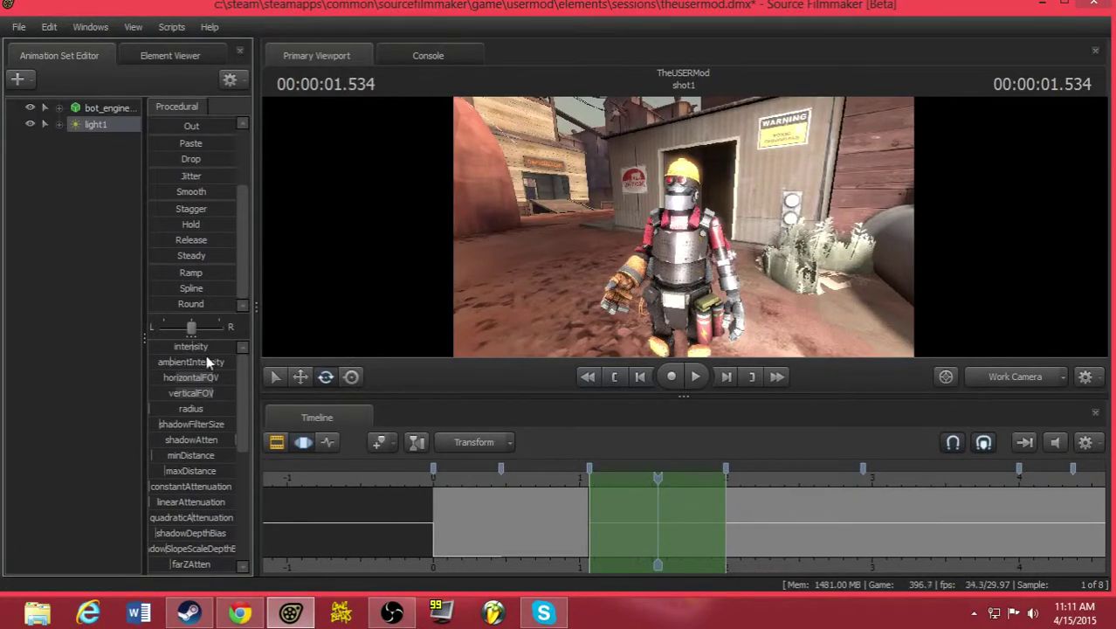
drag(193, 346, 166, 346)
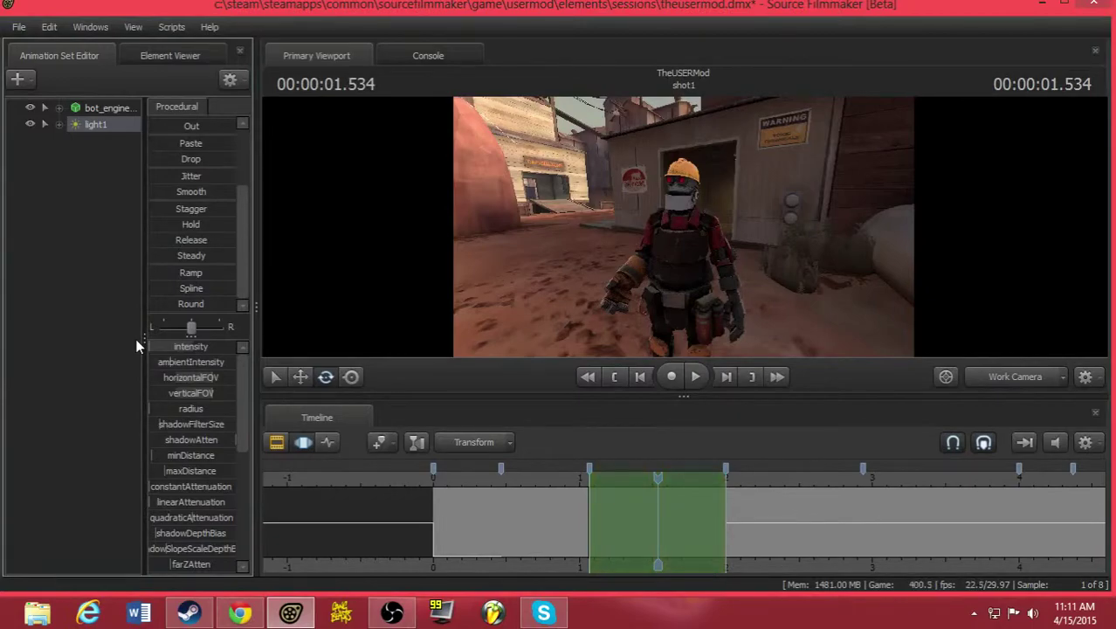
- Ease light1's intensity from dark back to bright over the interval from 2 to about 2.9 s and play the animation
key(Down)
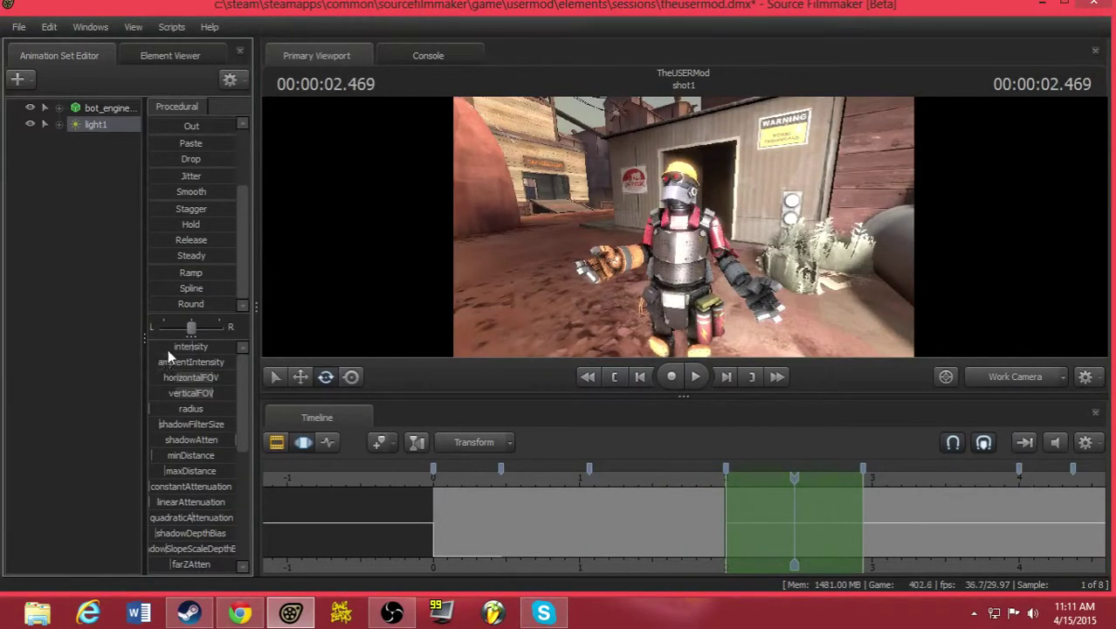
drag(186, 348, 186, 361)
key(space)
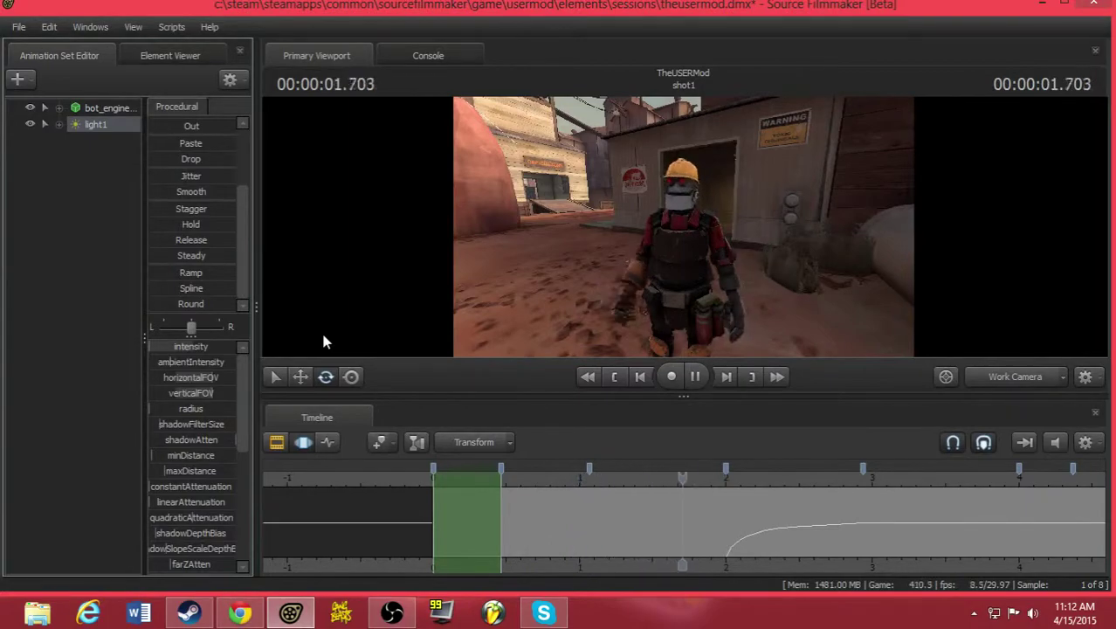
- Blend all of the robot engineer's controls over the 1.1 to 2 s interval with a procedural preset and play the animation
key(Up)
key(Up)
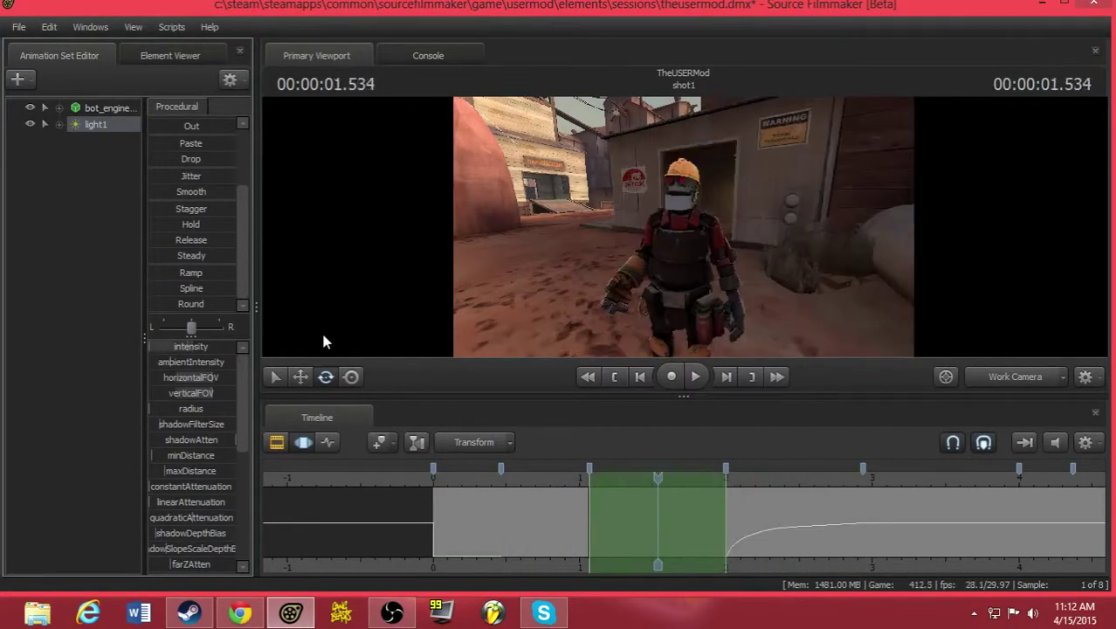
click(112, 109)
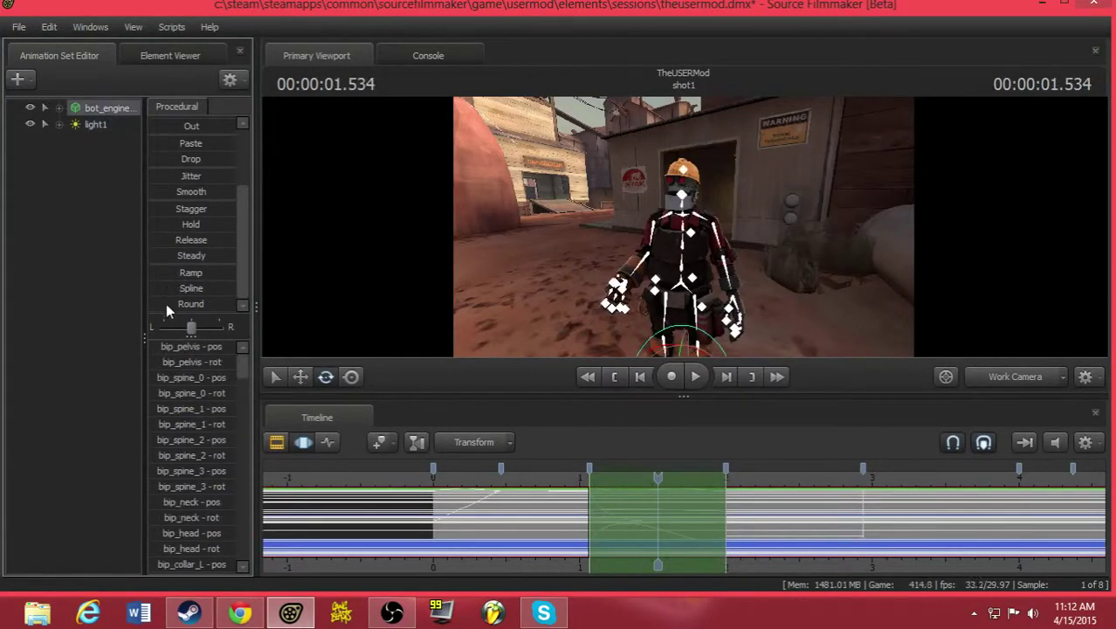
key(space)
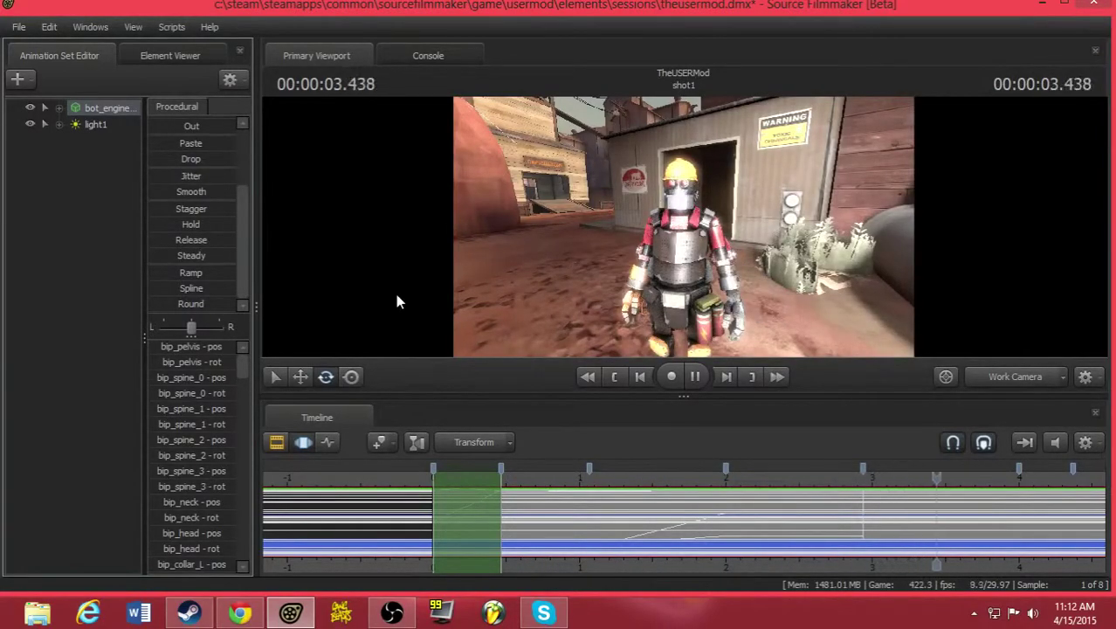
- Return to the first interval and add the player\hwm engineer model to the shot
key(Up)
key(Up)
key(Up)
key(Up)
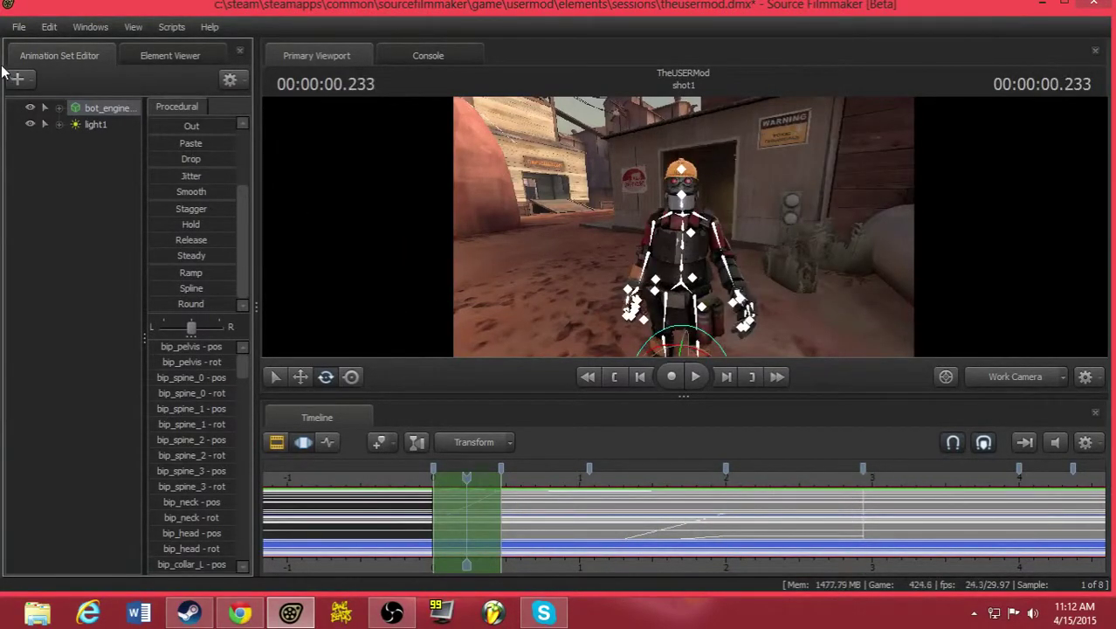
click(17, 79)
click(93, 124)
scroll(472, 394, down, 3)
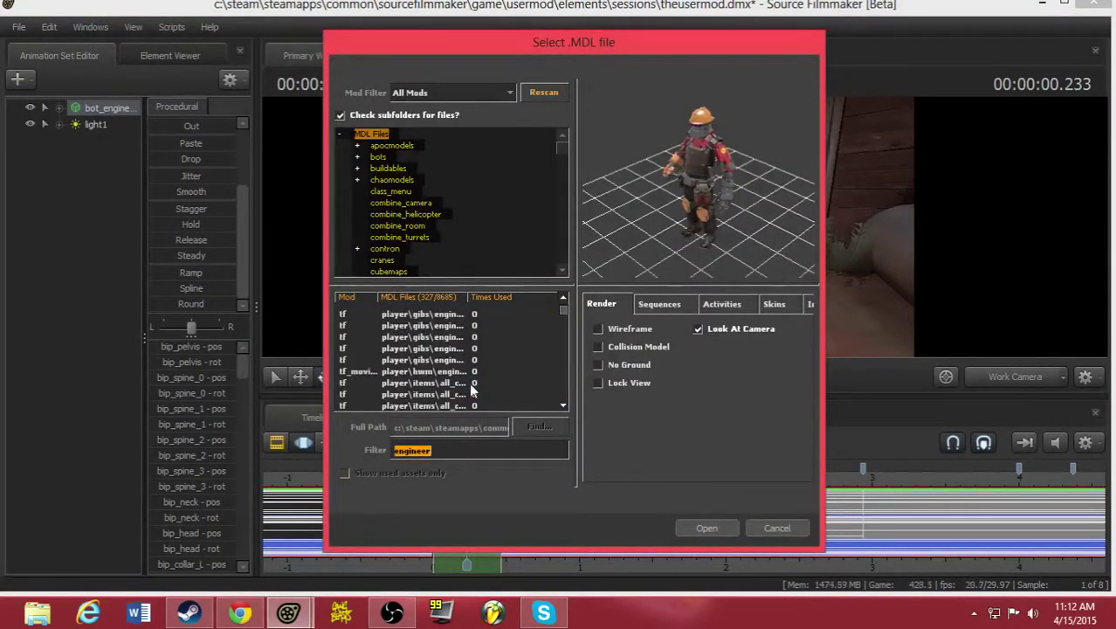
double_click(452, 377)
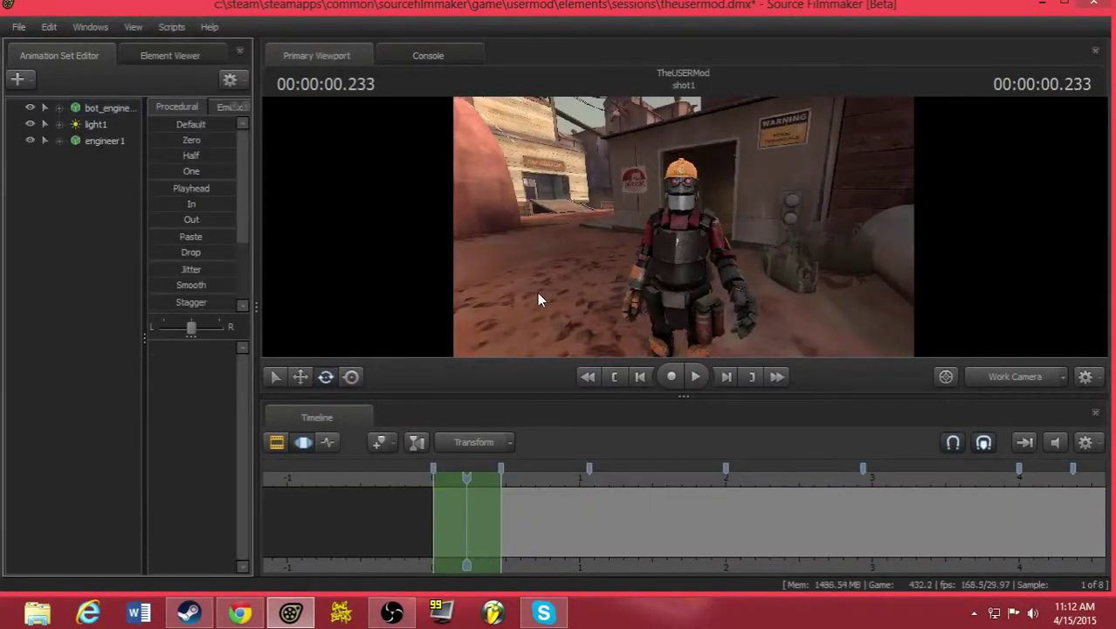
- Move engineer1's rootTransform beside the robot engineer and rotate it so the character faces forward
click(85, 144)
key(s)
drag(507, 238, 575, 304)
key(w)
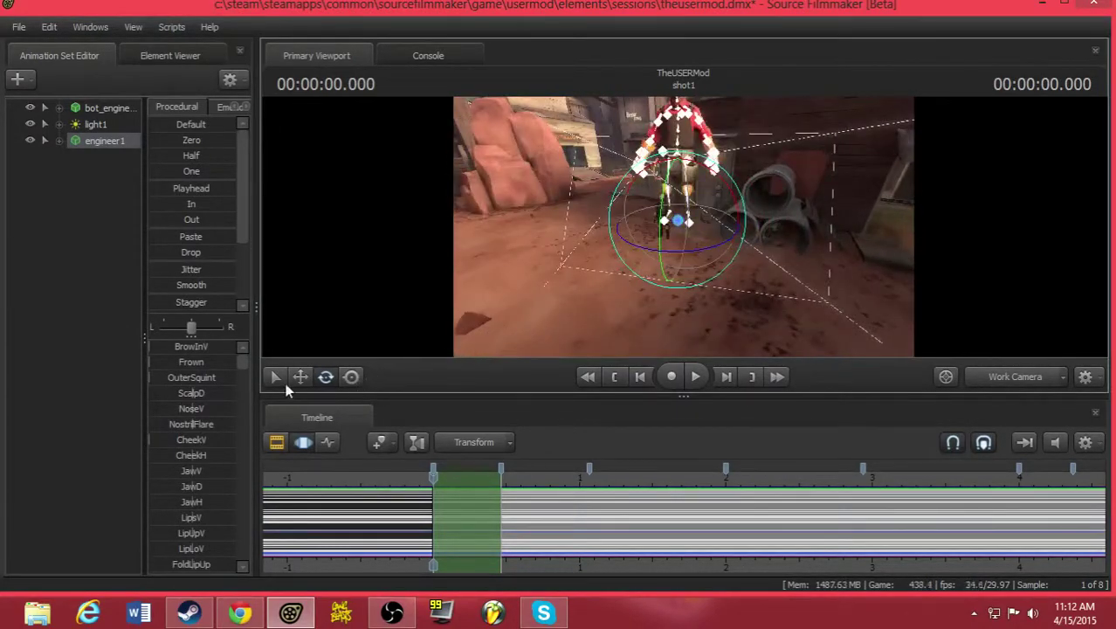
key(ctrl)
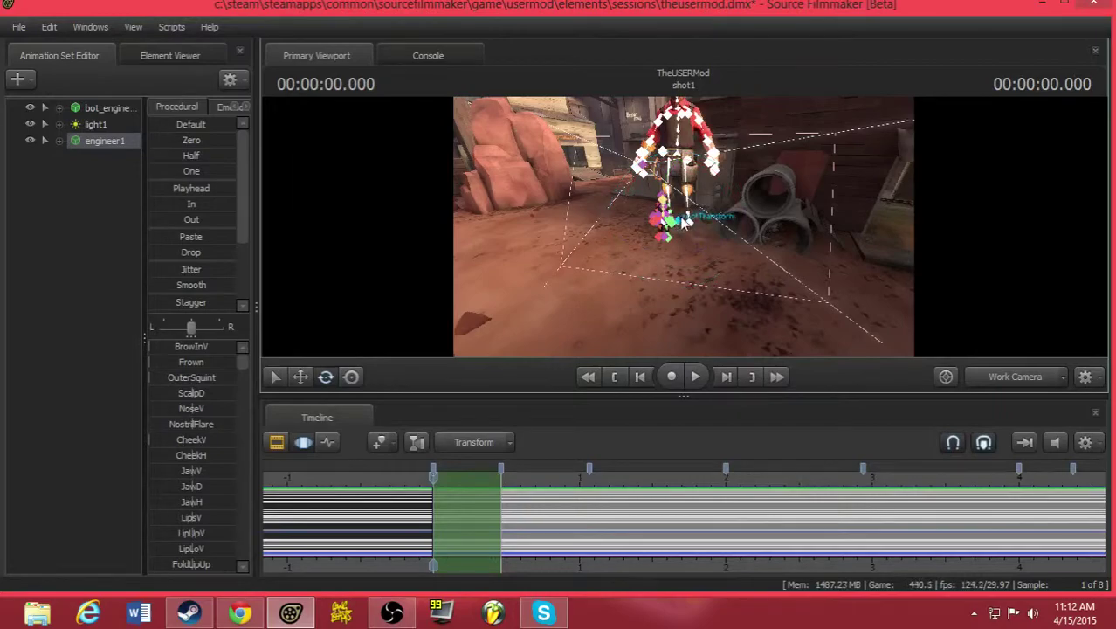
click(682, 220)
key(w)
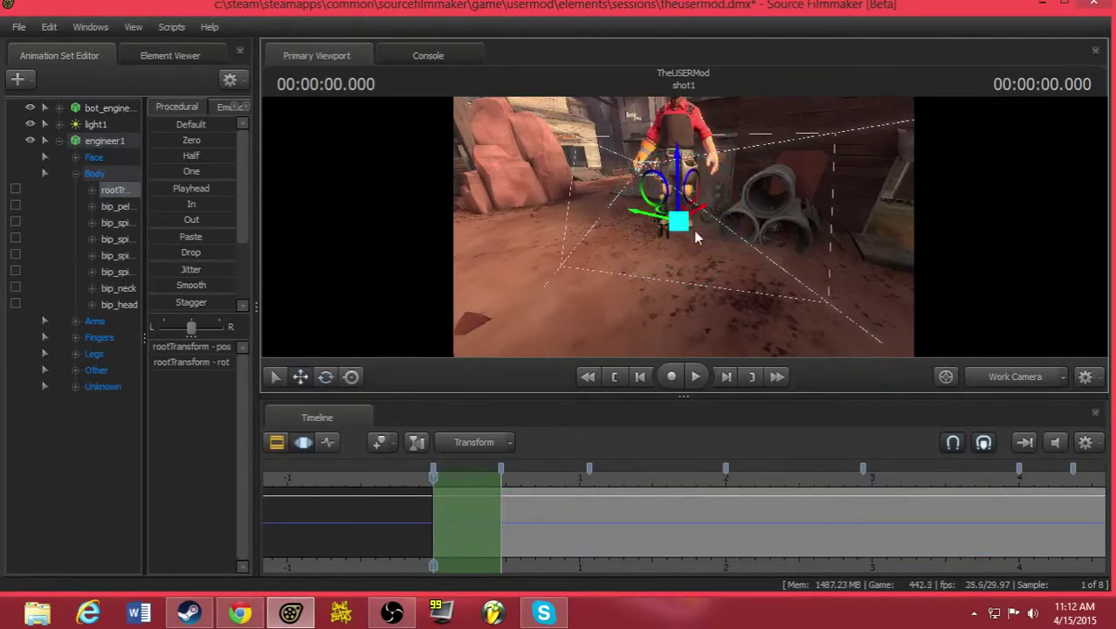
drag(679, 222, 635, 232)
key(w)
drag(656, 282, 633, 267)
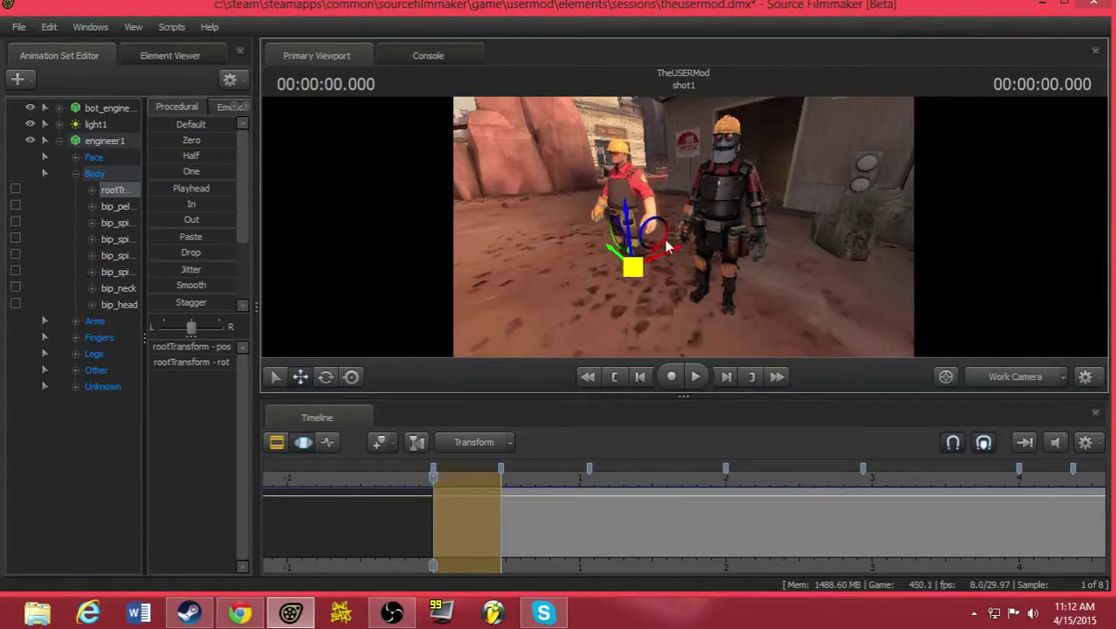
click(325, 377)
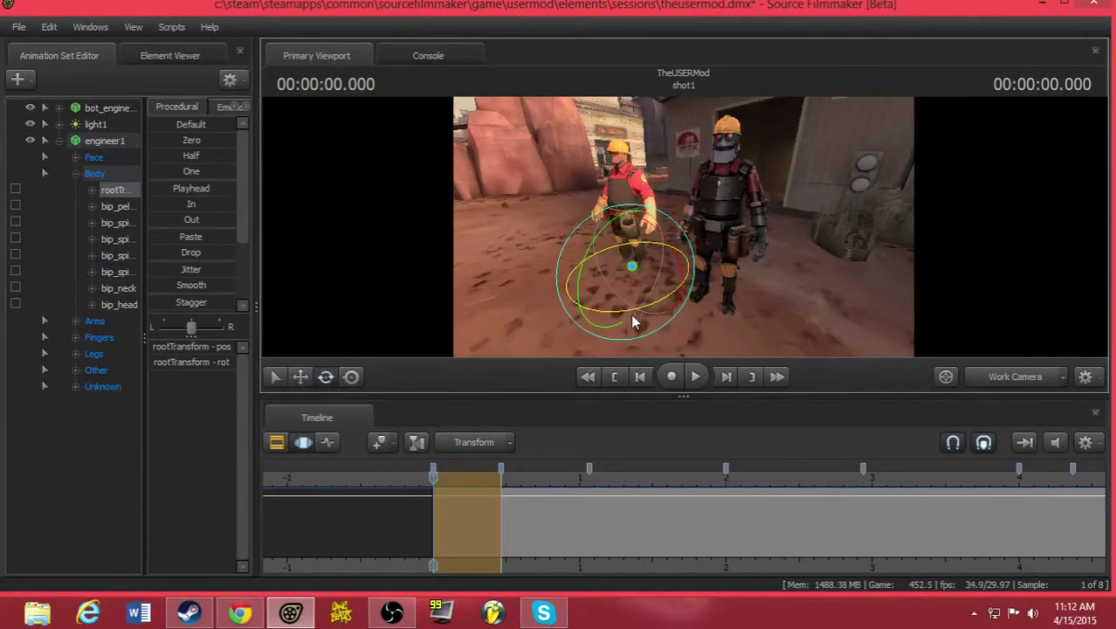
- Lower engineer1's right and left arms to its sides by rotating the upper arm bones
click(605, 182)
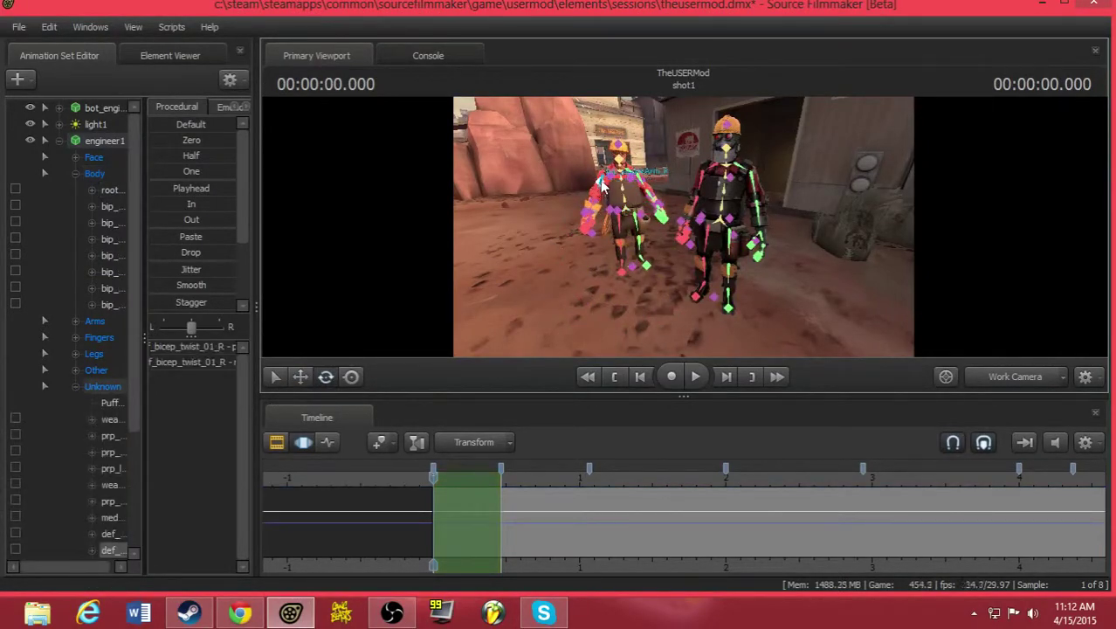
click(605, 181)
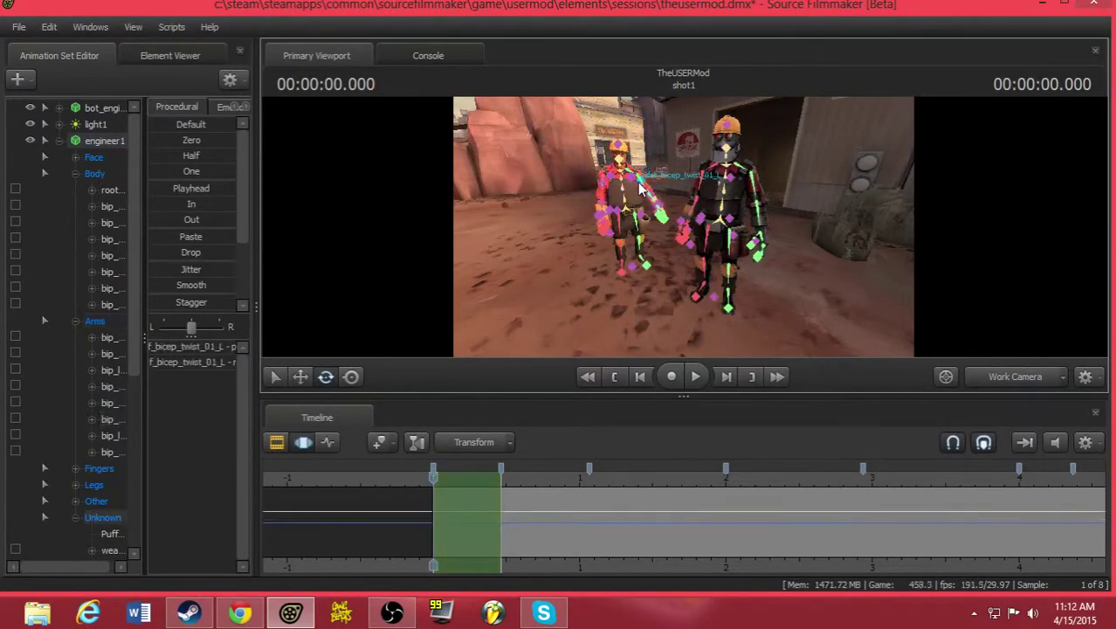
click(640, 186)
drag(687, 147, 684, 144)
key(space)
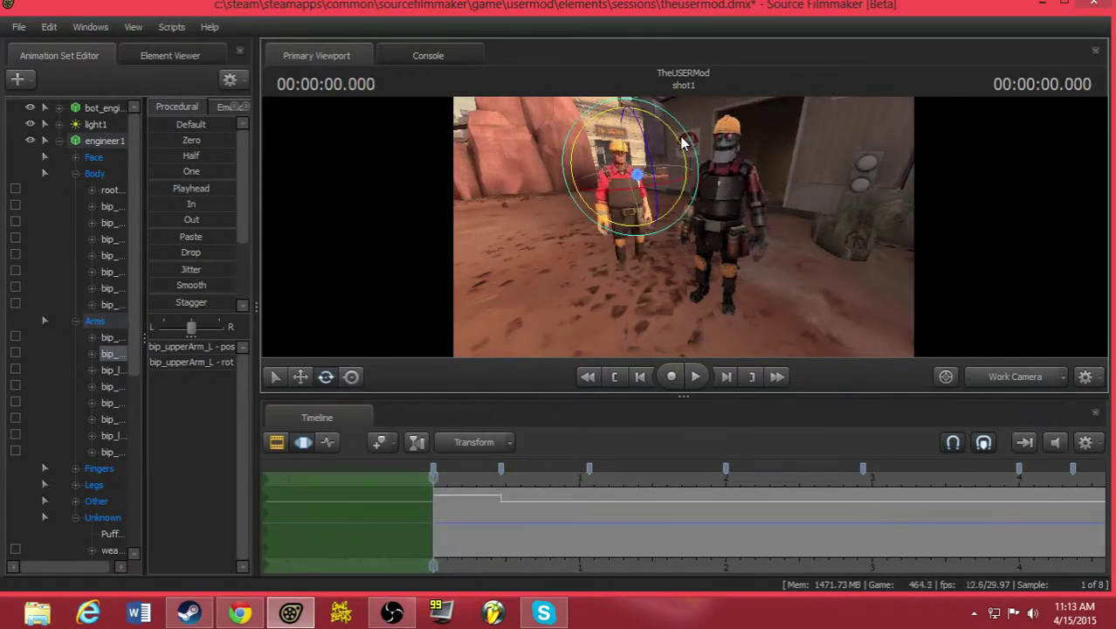
- Select the first interval and play the animation from a wider view to check engineer1 beside the robot engineer
key(space)
key(Up)
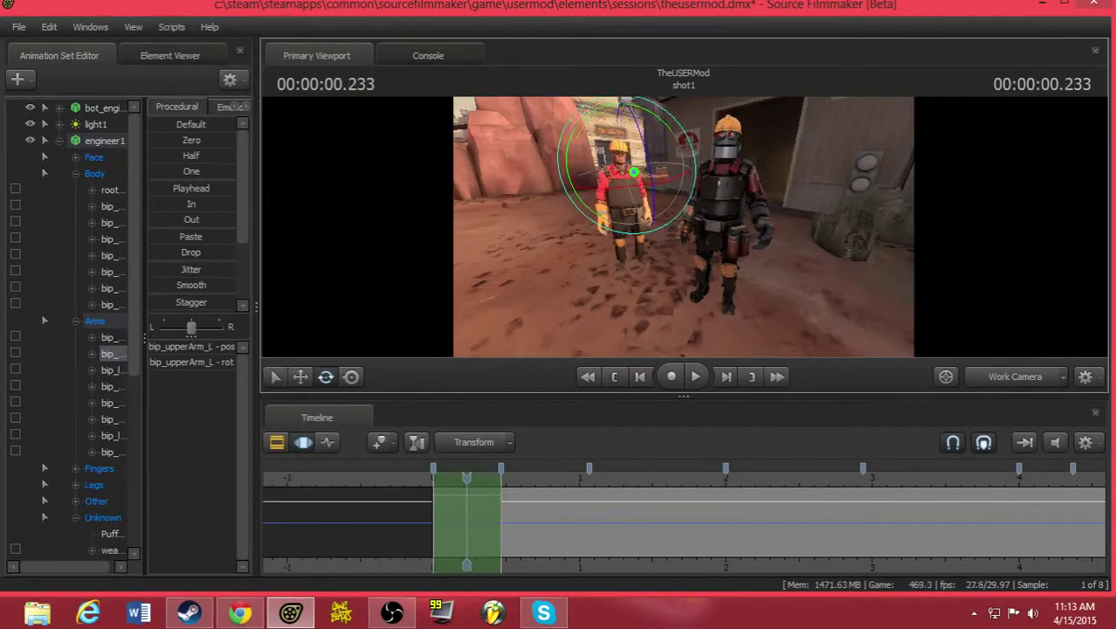
drag(587, 288, 611, 349)
drag(684, 350, 684, 226)
key(space)
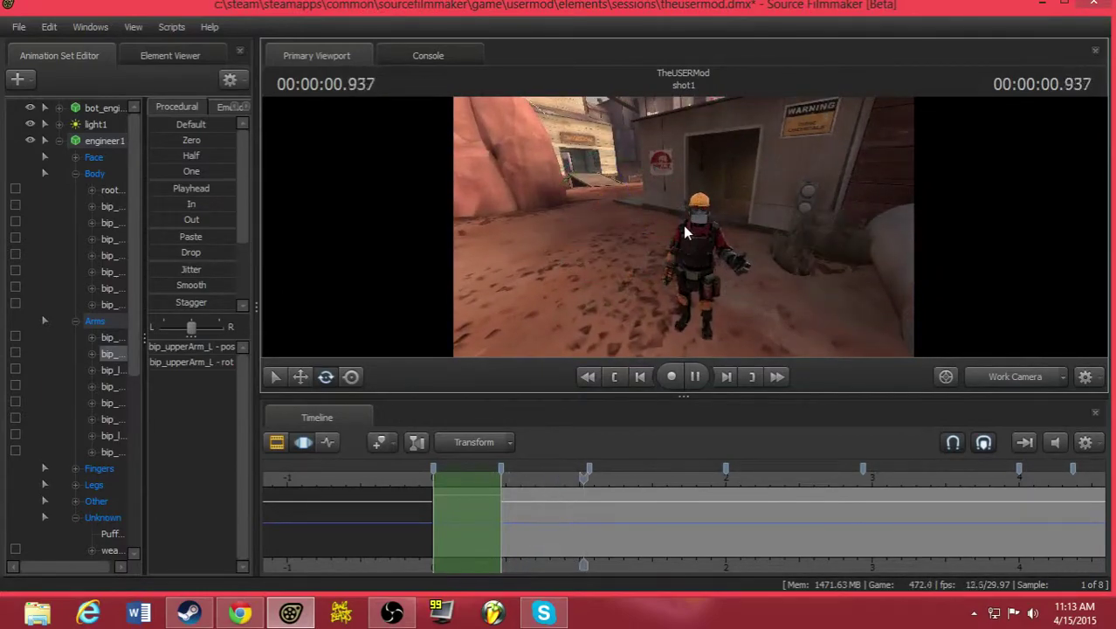
key(space)
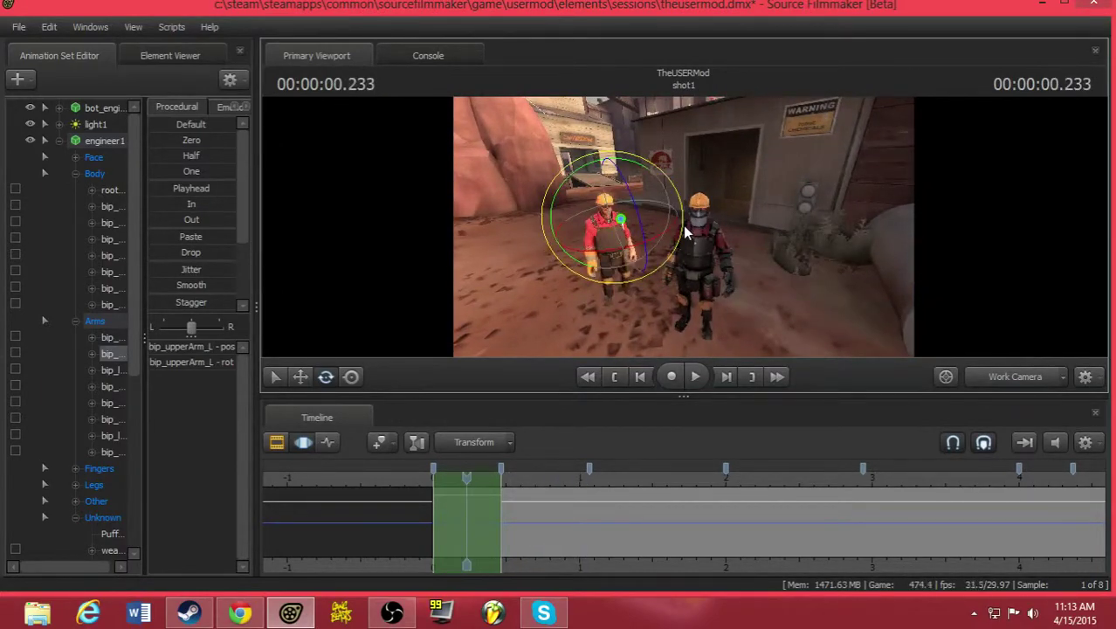
- Apply the Round procedural preset to all of engineer1's controls over the first and second intervals
click(109, 141)
drag(241, 210, 234, 305)
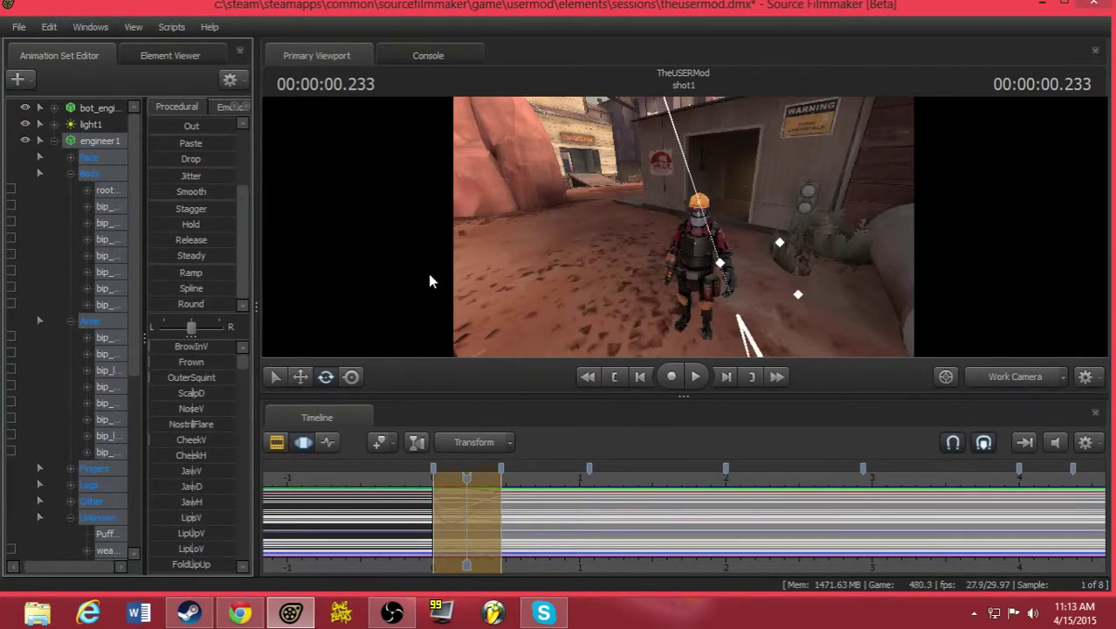
key(ctrl+Left)
key(ctrl+Right)
key(ctrl+Right)
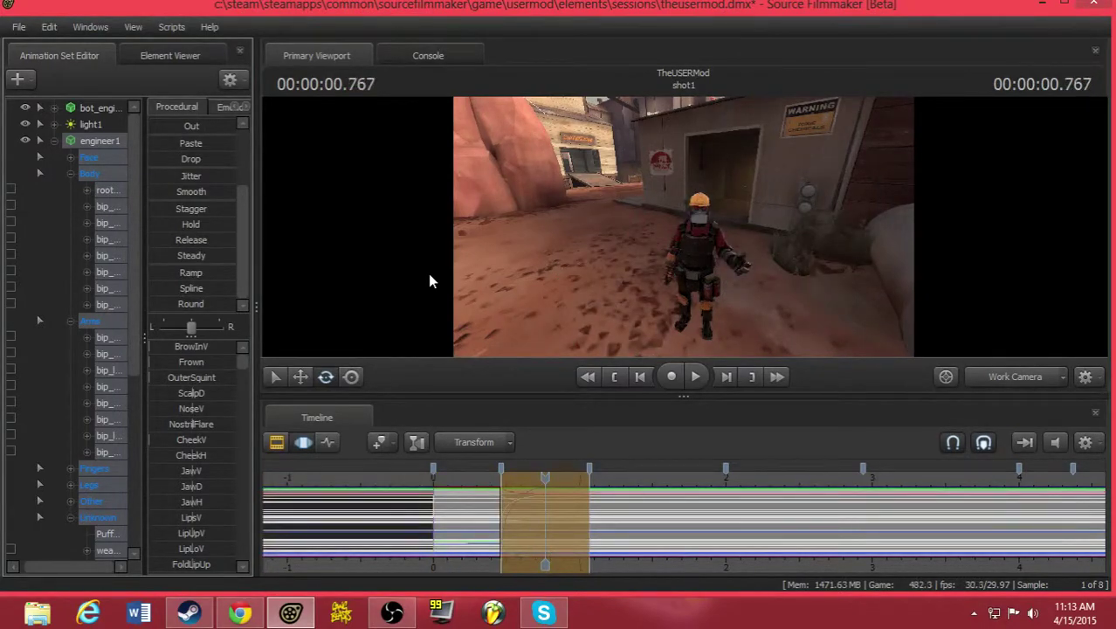
drag(224, 304, 235, 304)
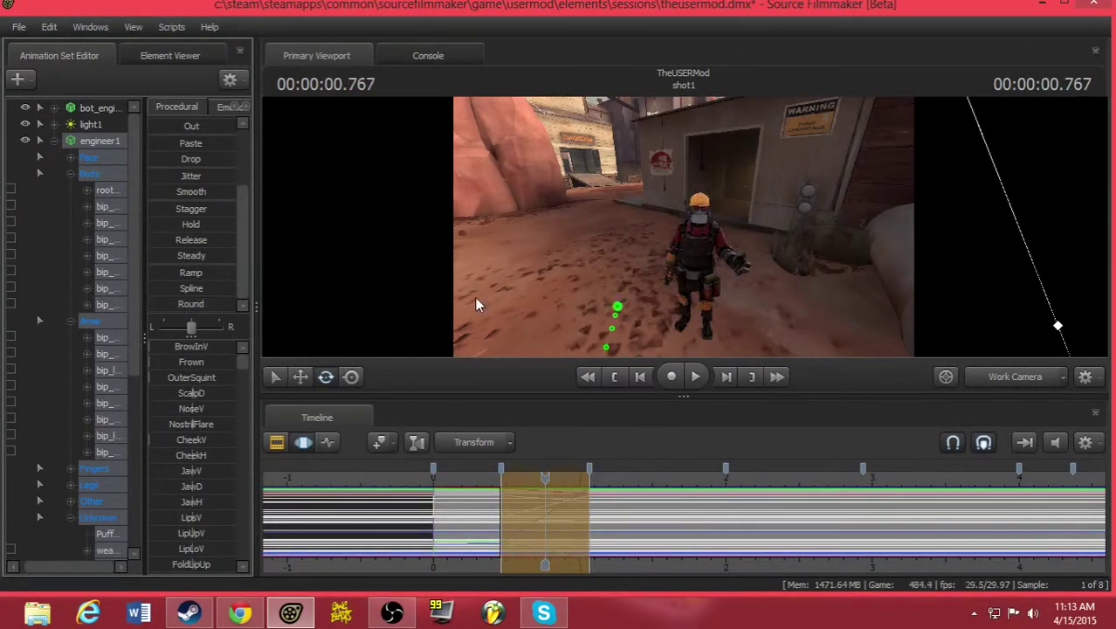
- Play the animation from the start and examine where engineer1 stands relative to the robot engineer
key(Home)
key(space)
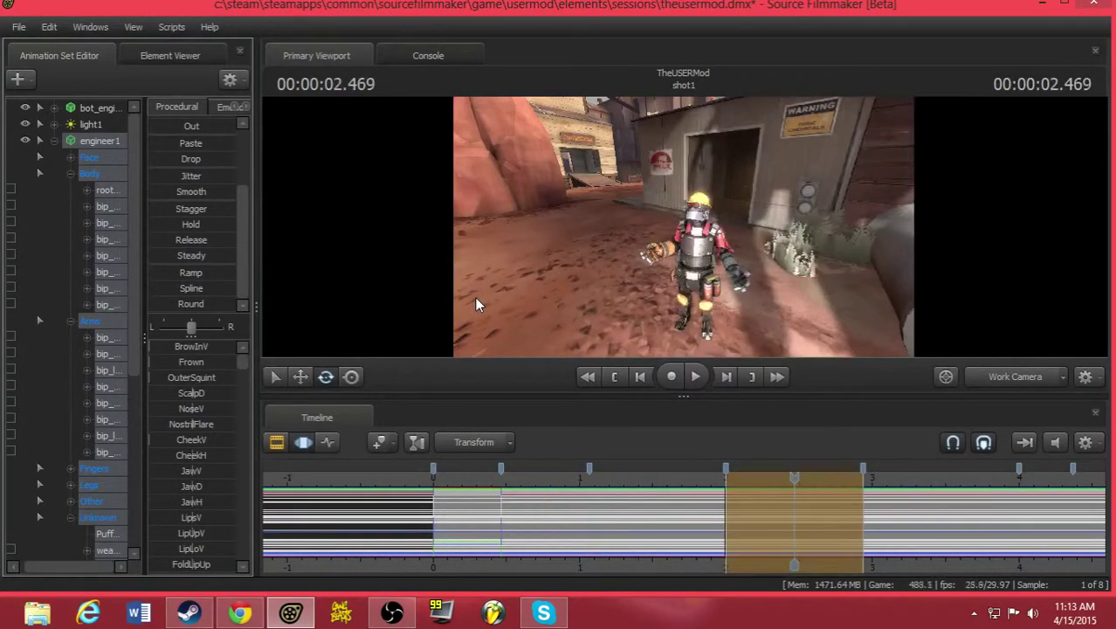
key(space)
drag(561, 207, 538, 249)
key(s)
drag(684, 227, 661, 246)
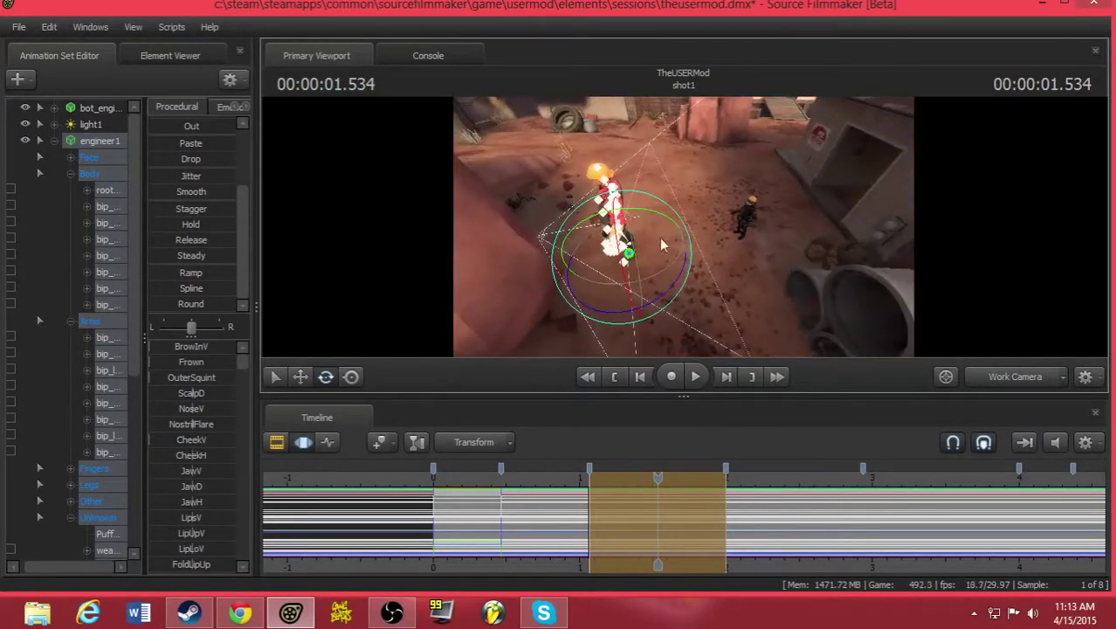
- In the Graph Editor, try moving all of engineer1's controls, undo the move, and select only its rootTransform
click(327, 443)
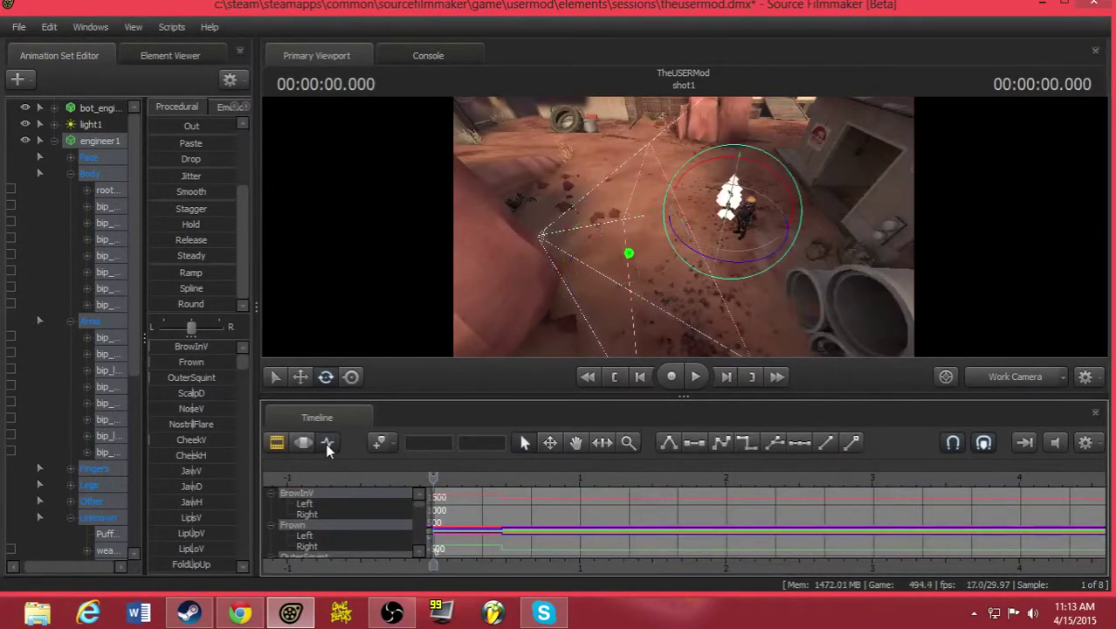
drag(397, 322, 435, 281)
key(w)
key(w)
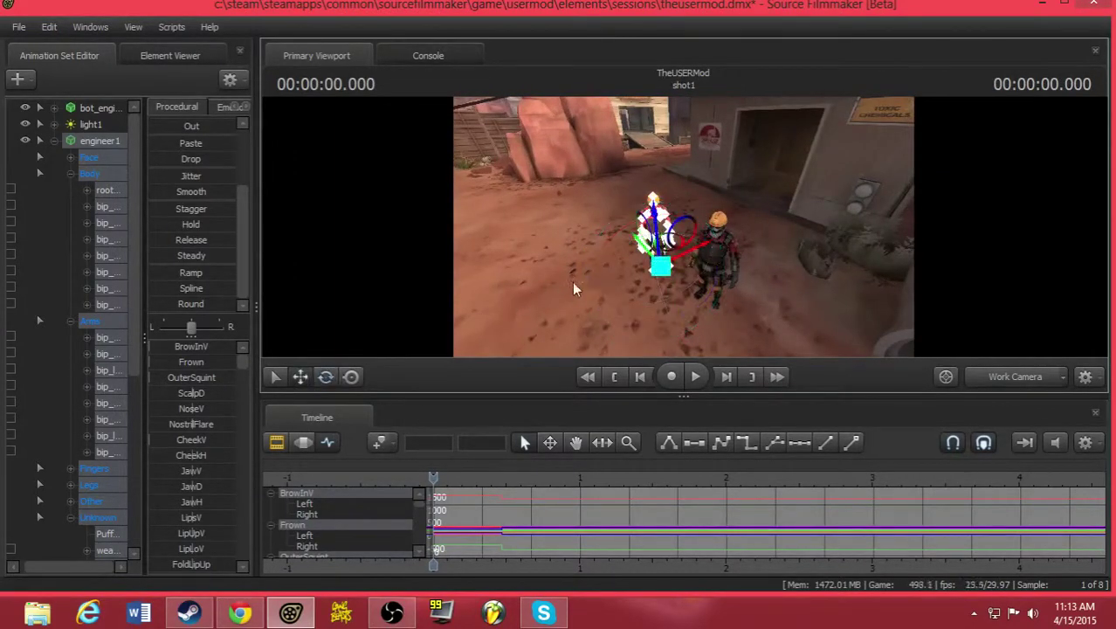
drag(663, 260, 668, 251)
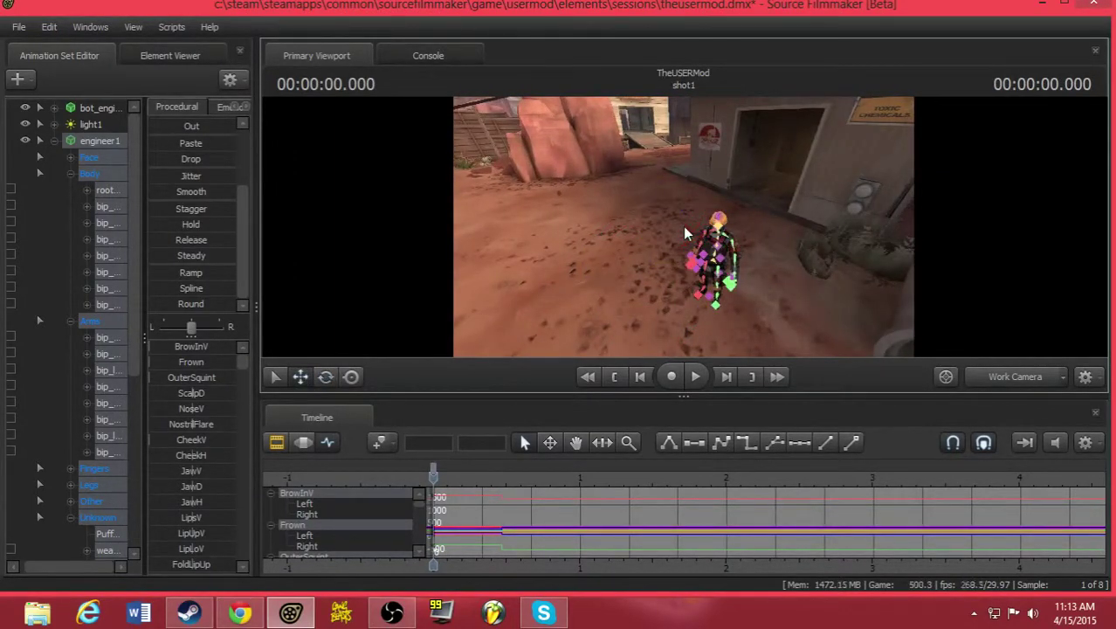
key(ctrl+z)
click(661, 269)
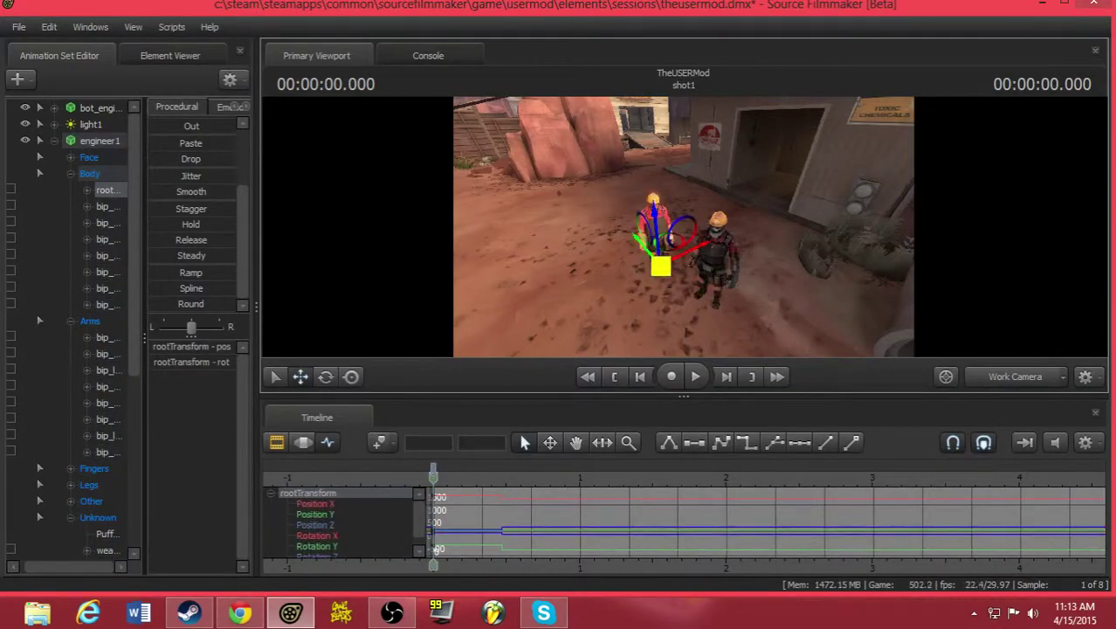
- Move engineer1's rootTransform beside the robot engineer at the start of the shot
middle_drag(671, 261, 652, 260)
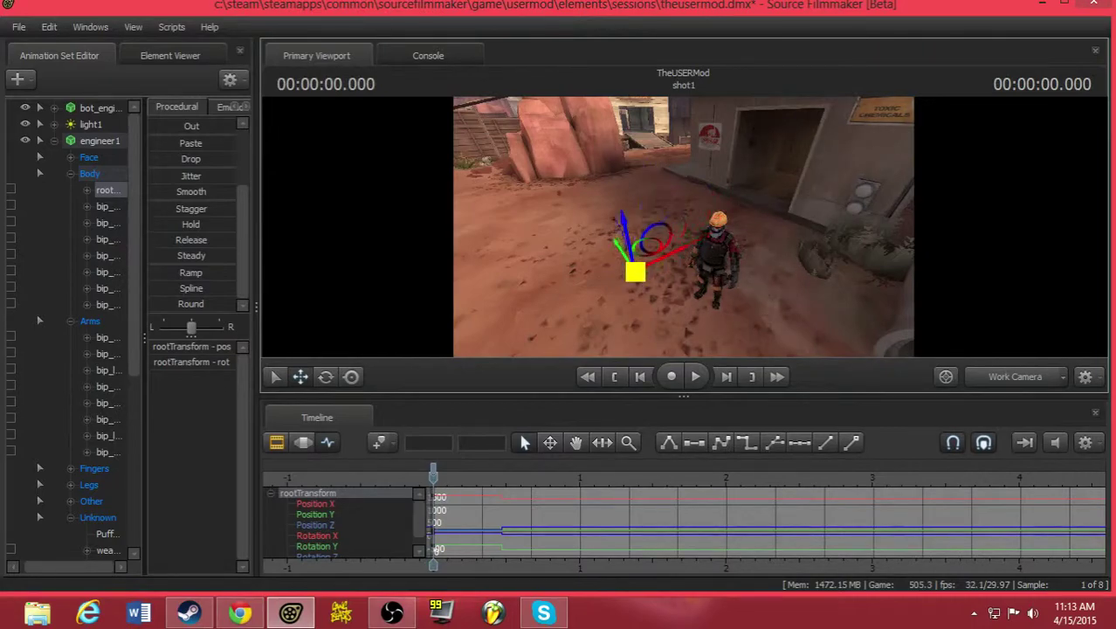
key(s)
drag(668, 241, 692, 217)
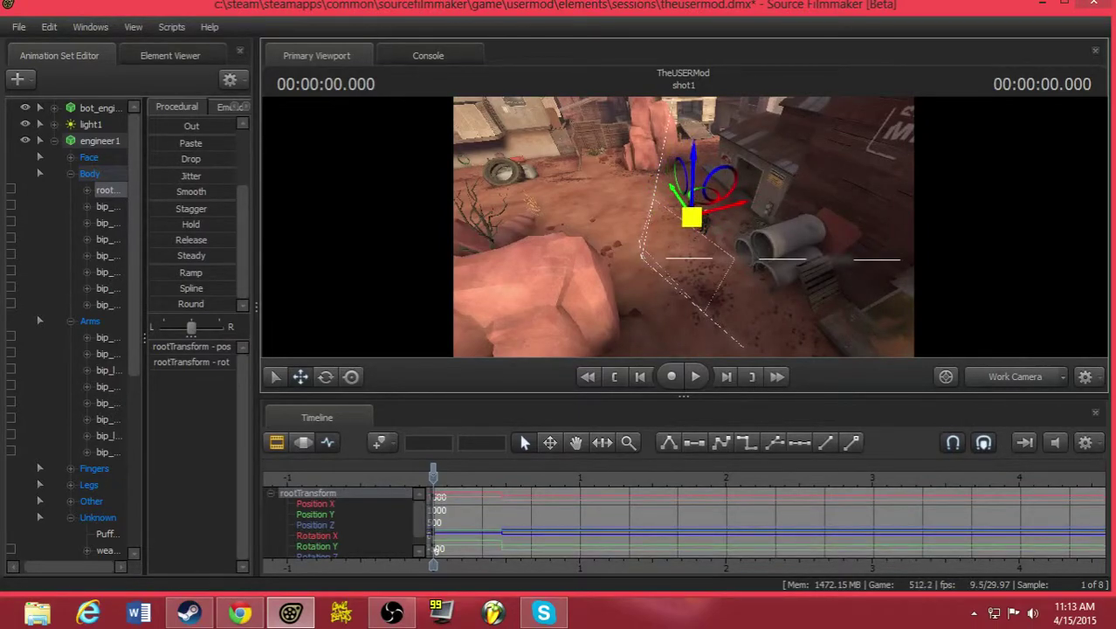
drag(559, 288, 559, 288)
key(w)
drag(681, 227, 681, 227)
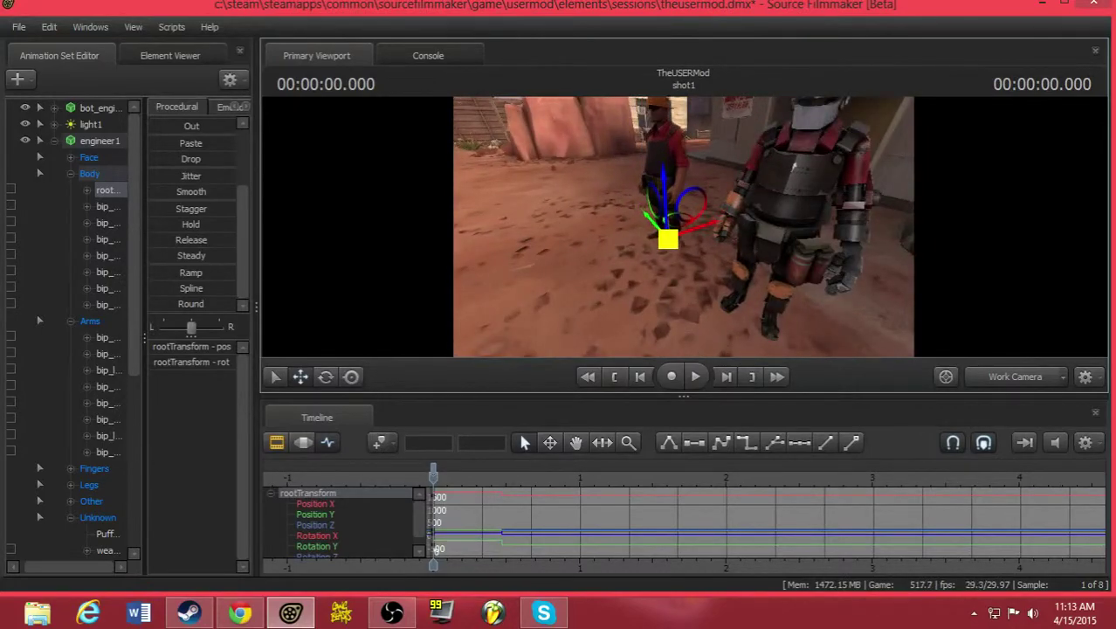
- Rotate engineer1's rootTransform so the character faces forward next to the robot engineer, and check the playback
key(e)
drag(645, 288, 685, 229)
key(space)
key(space)
key(space)
key(space)
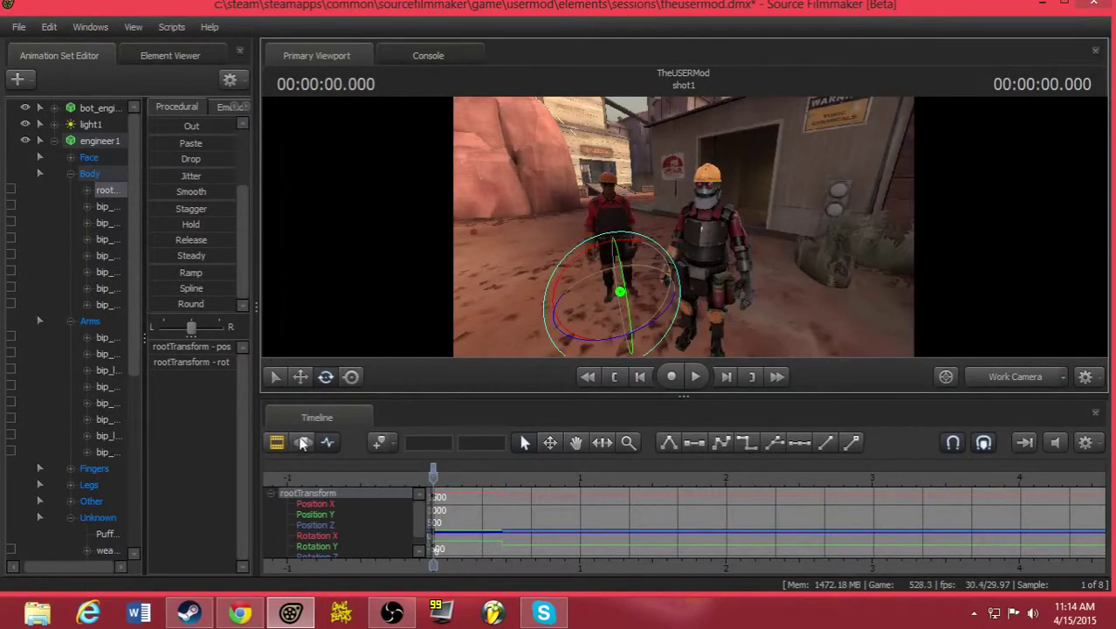
- Switch back to the Motion Editor and select the second interval, just before the 1.1 s marker
click(302, 443)
key(Right)
key(Right)
key(Right)
key(Right)
key(Right)
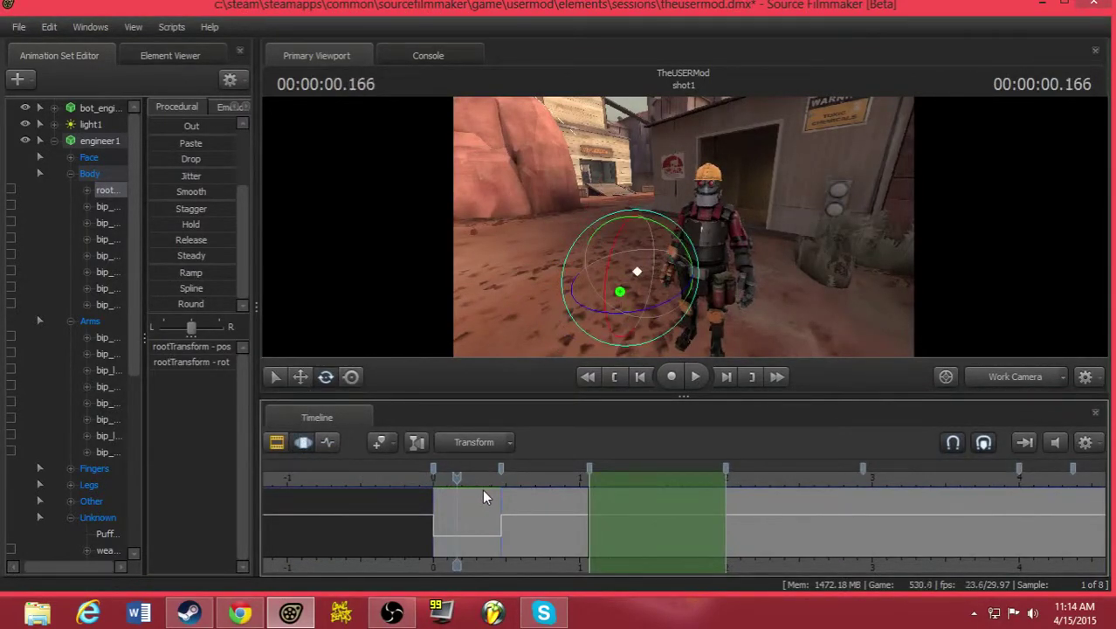
key(Up)
key(Down)
key(Down)
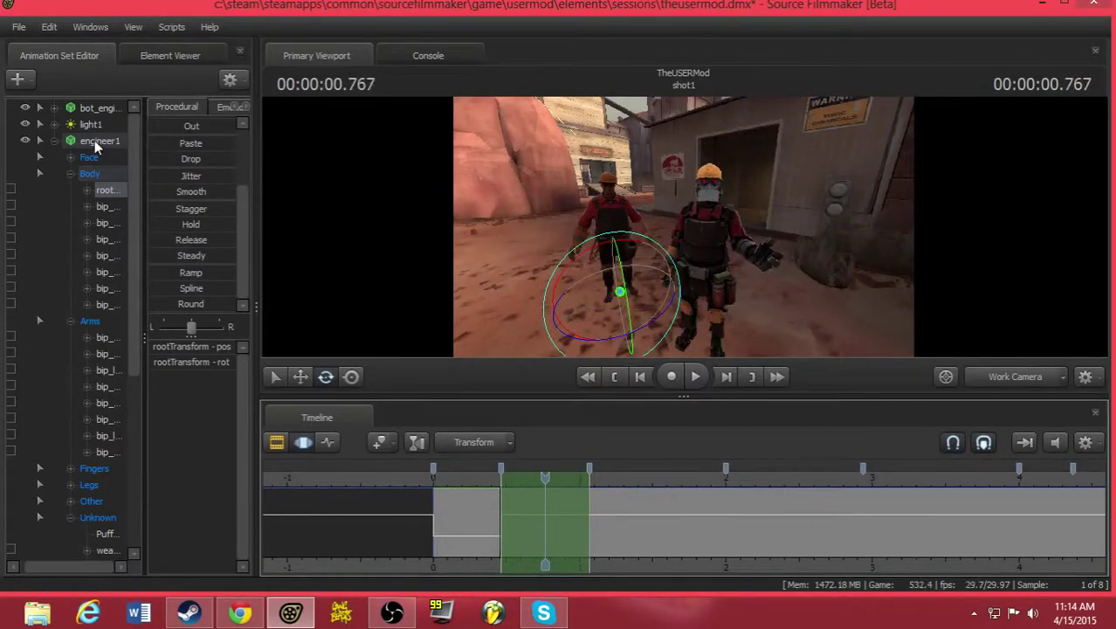
- Apply the Round preset to all of engineer1's controls and play the animation from the start
click(97, 141)
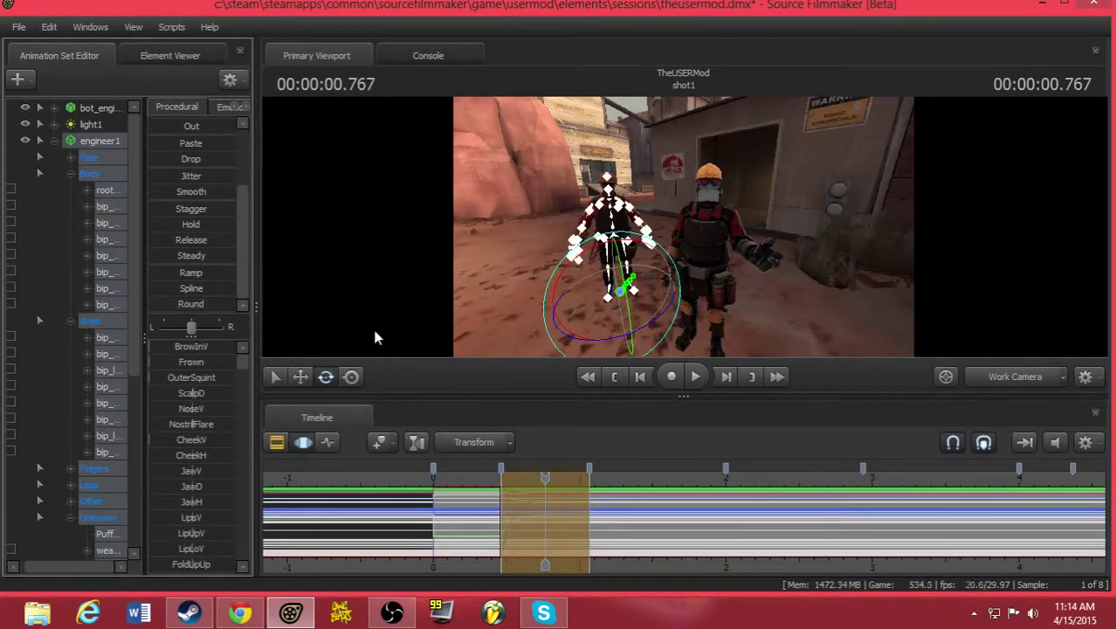
key(Up)
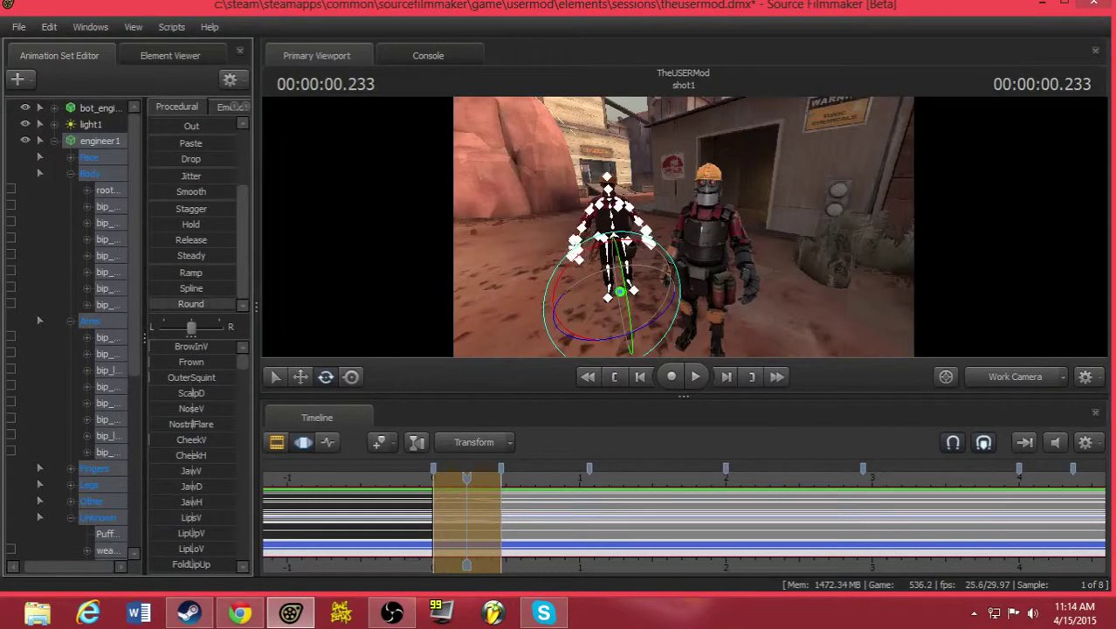
key(space)
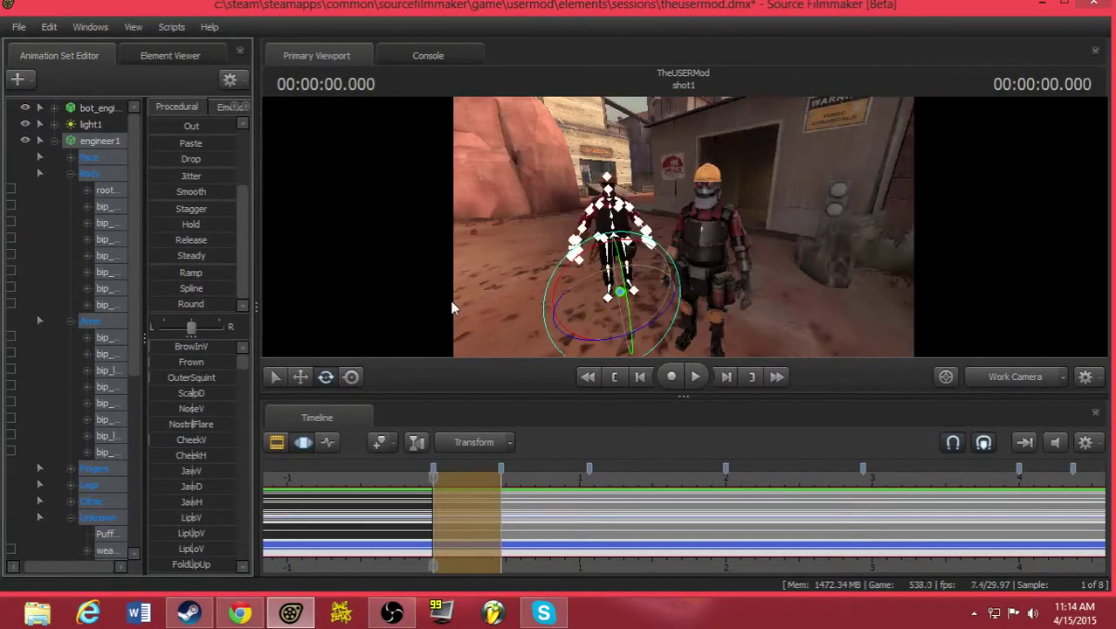
key(space)
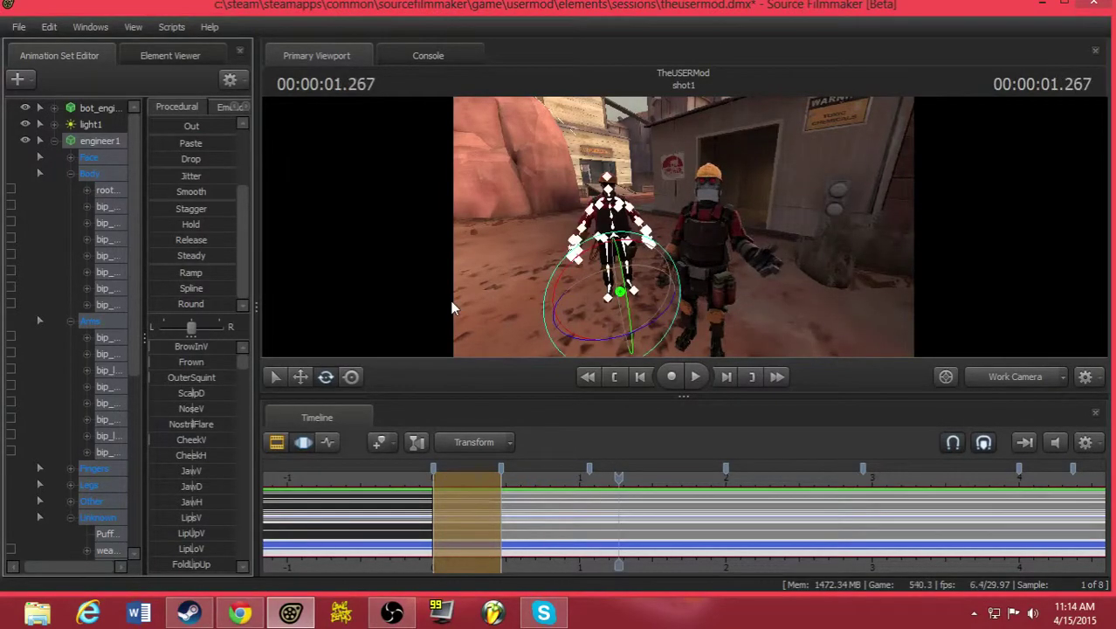
- Go to the end of the shot and adjust engineer1's right and left arms by rotating the upper arm bones
key(ctrl+Right)
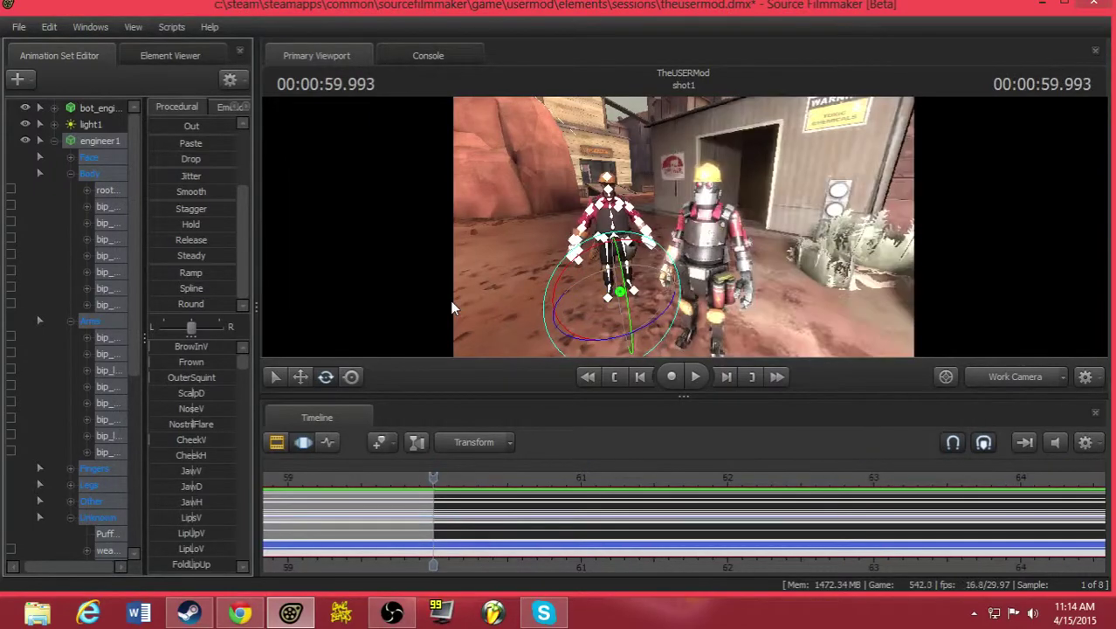
ctrl+click(596, 206)
ctrl+click(590, 206)
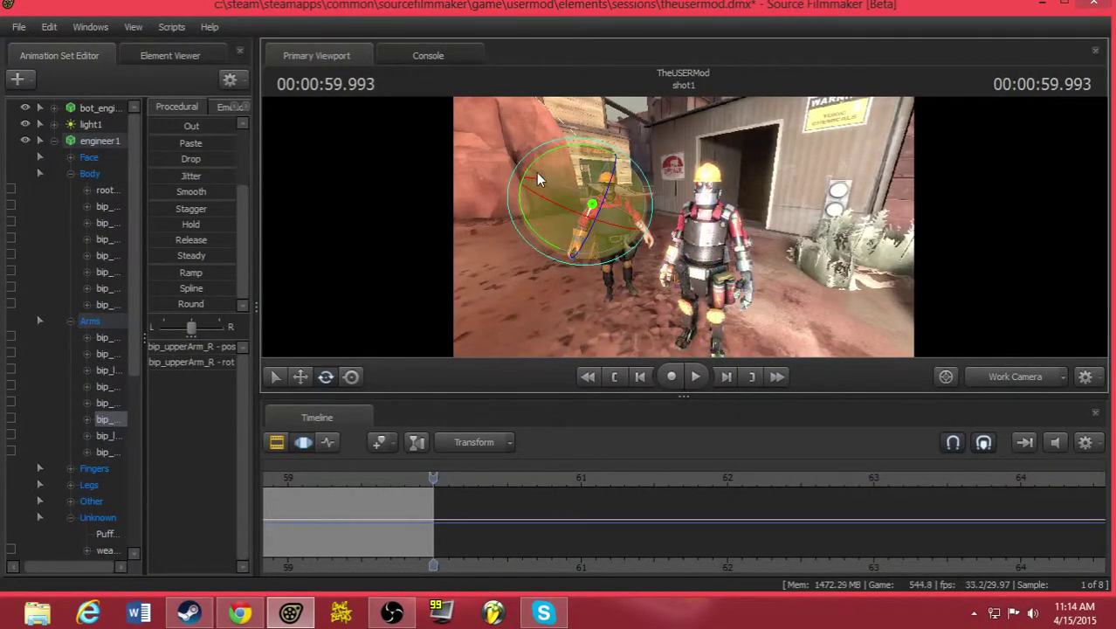
key(space)
drag(531, 169, 537, 187)
click(627, 208)
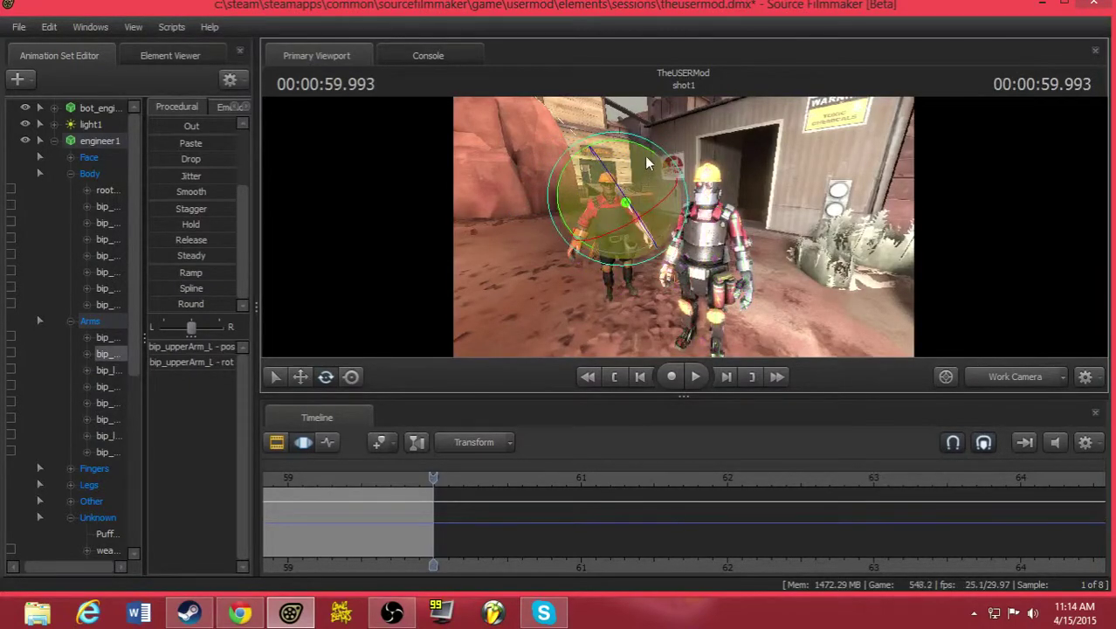
drag(671, 165, 672, 169)
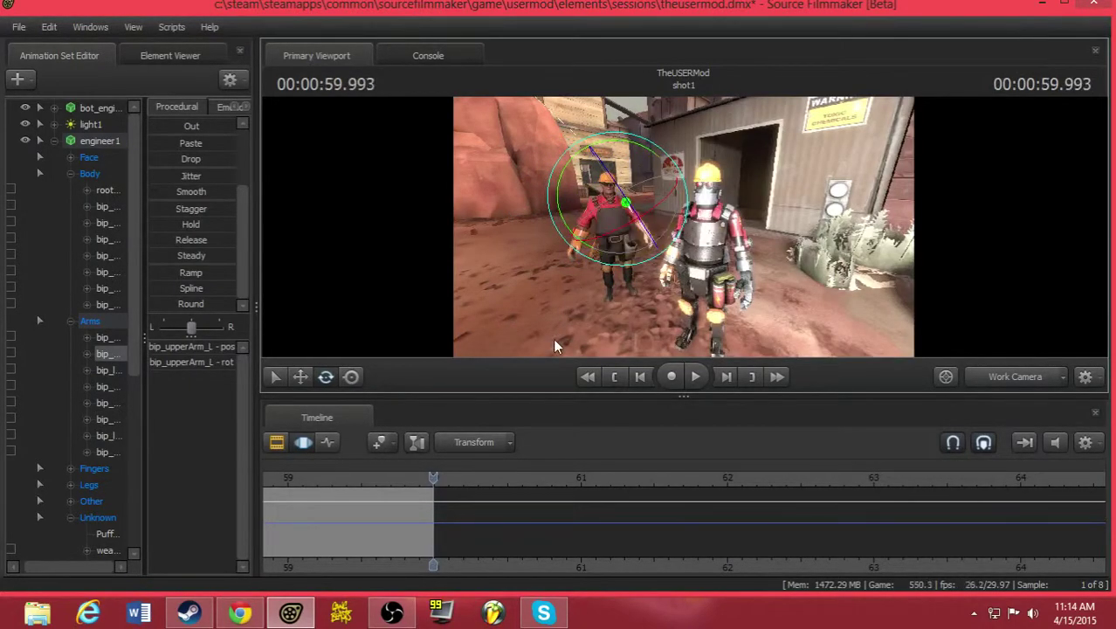
- Play the animation from the start to check engineer1's arm motion and return to the second interval
key(Home)
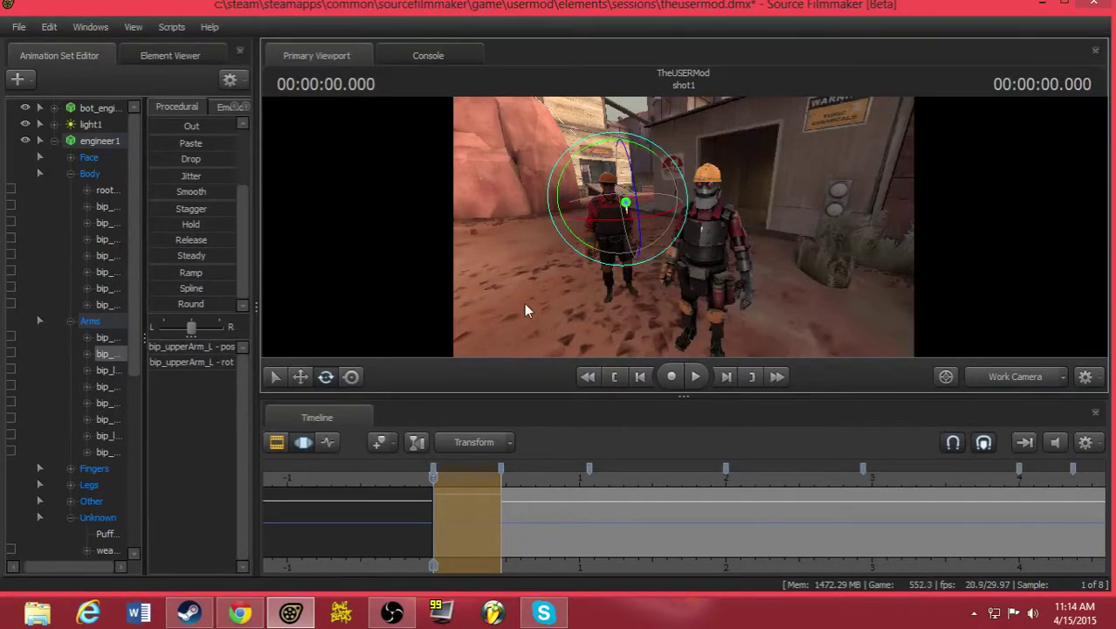
key(space)
key(space)
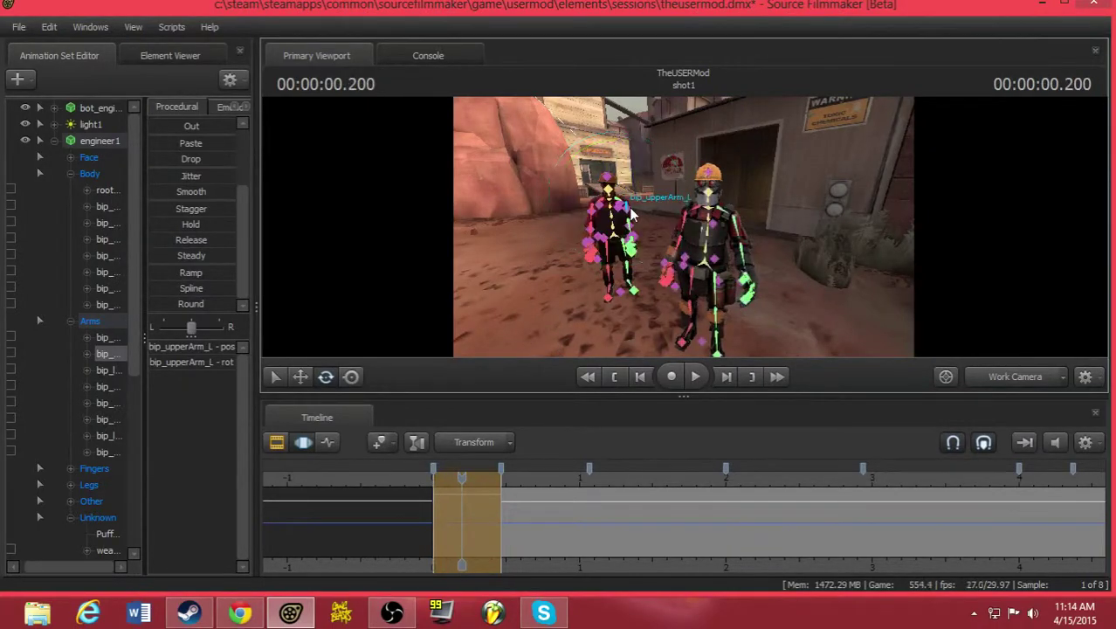
key(space)
key(space)
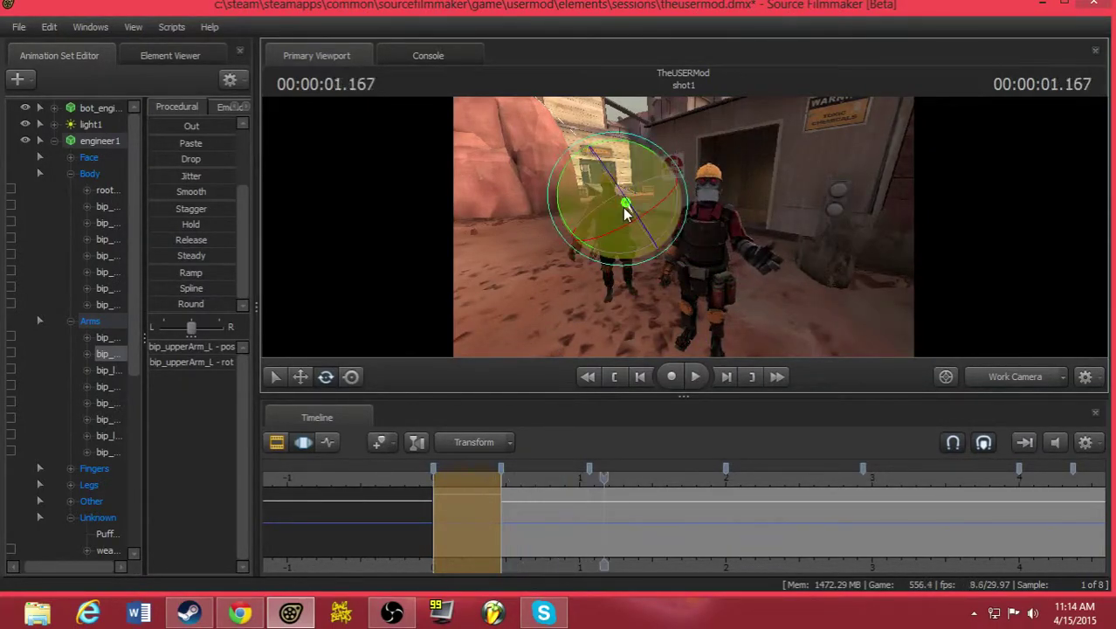
key(Home)
key(space)
key(space)
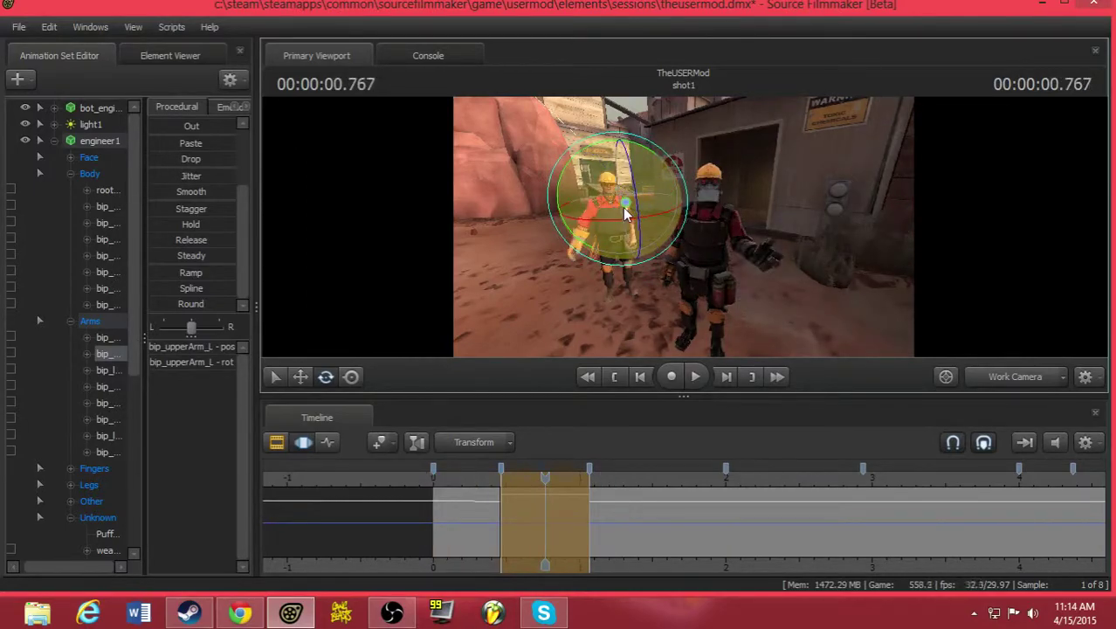
- Blend all of engineer1's controls over the second interval with the Round preset, and check the neighbouring intervals
click(98, 141)
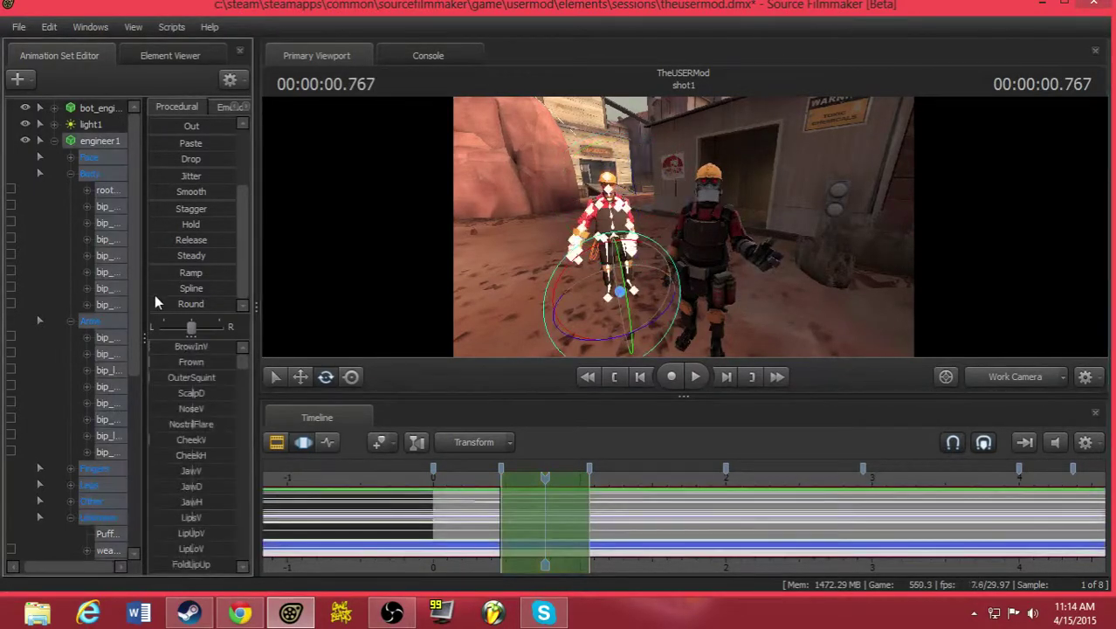
click(154, 300)
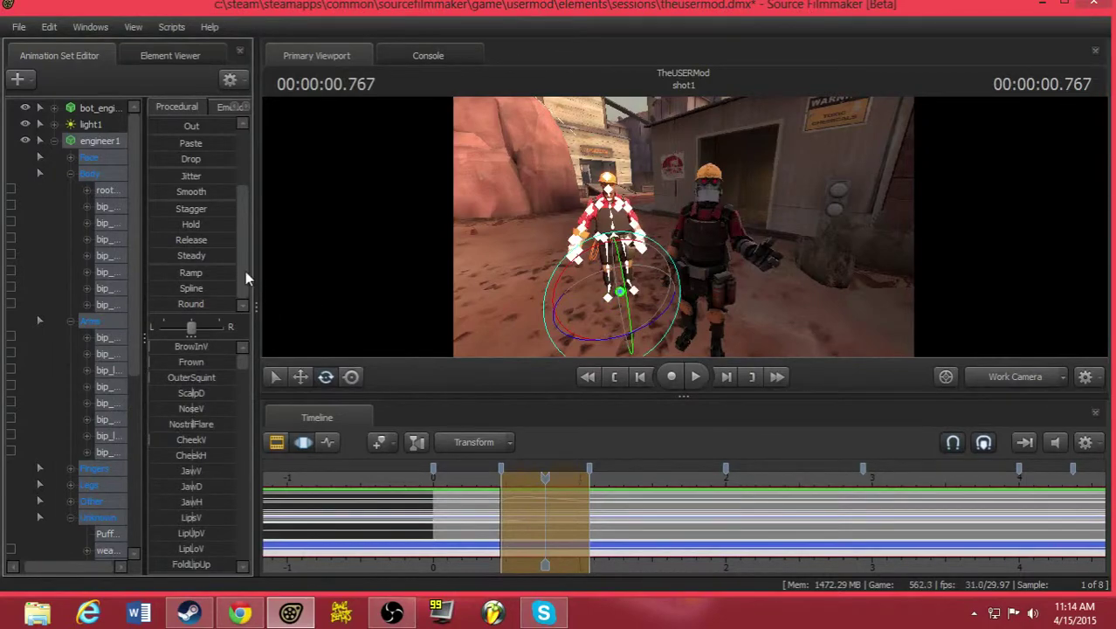
key(space)
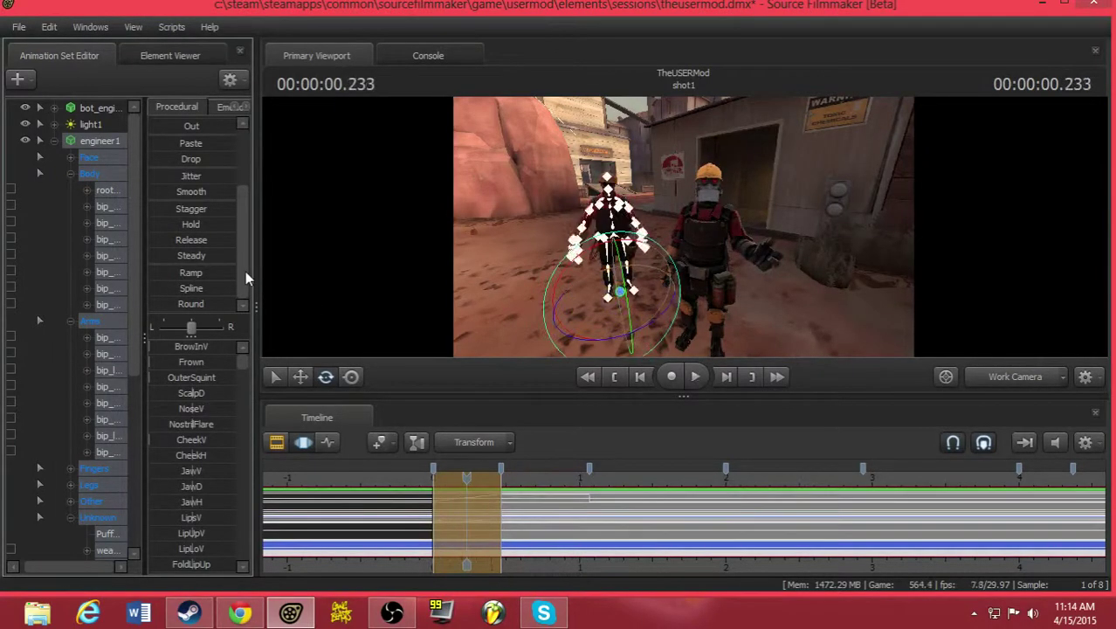
key(space)
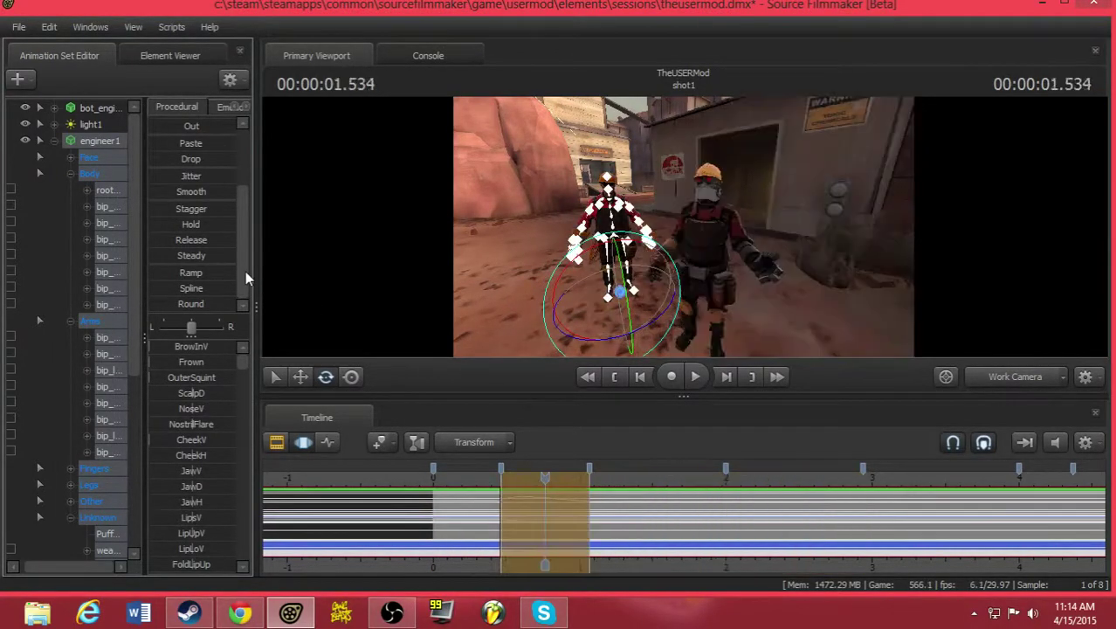
key(space)
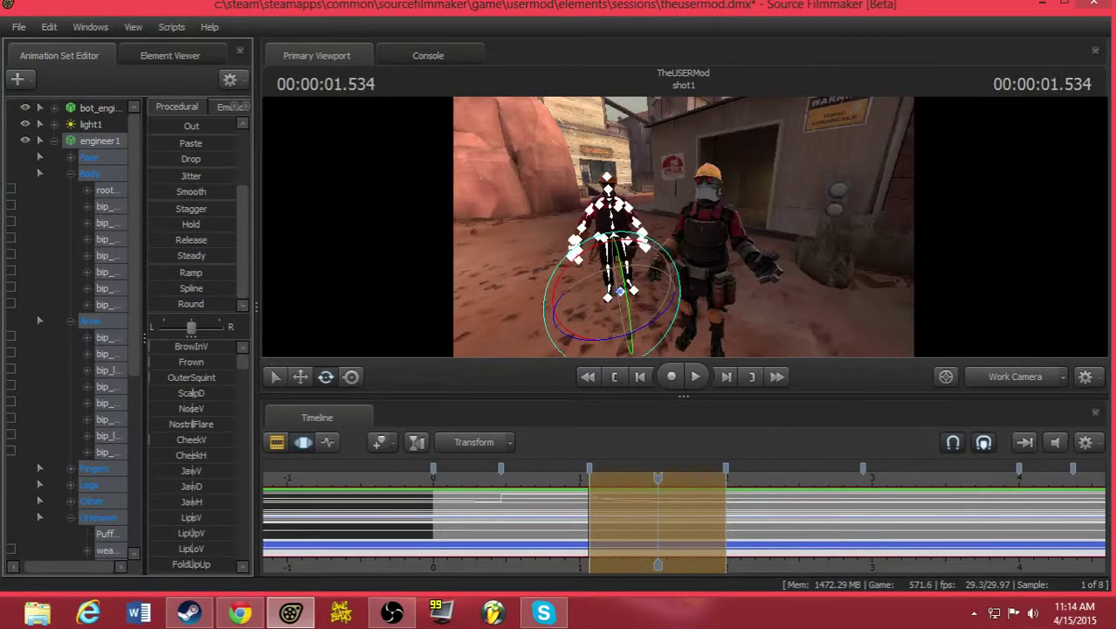
- Blend engineer1's right upper arm over the interval between 1 and 2 seconds with the Round preset, and play the animation from the start
key(ctrl)
click(591, 205)
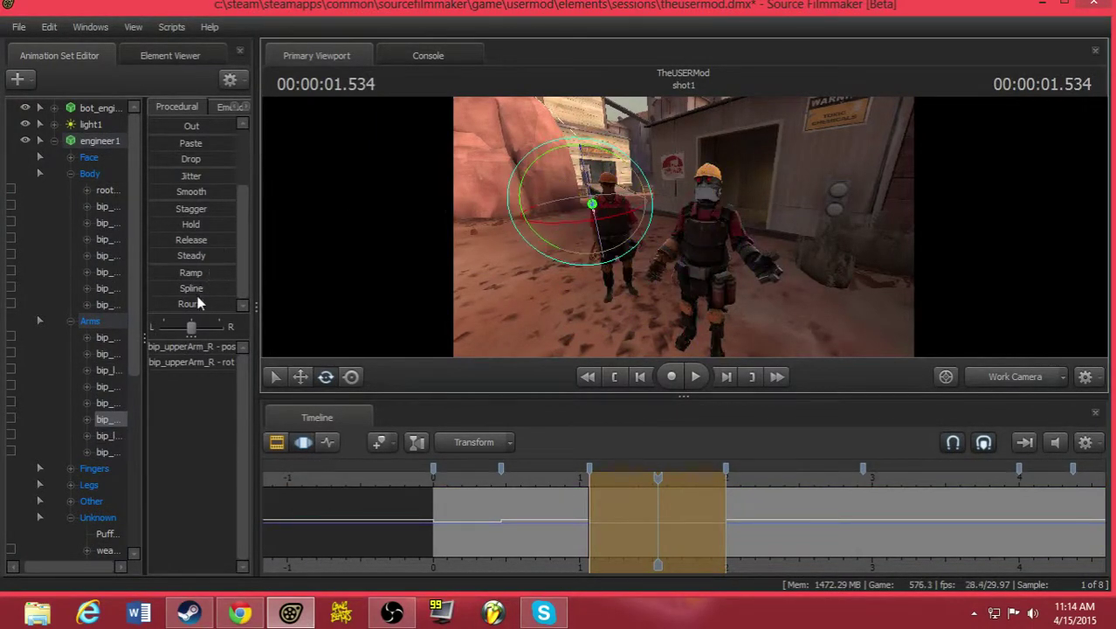
drag(159, 303, 240, 303)
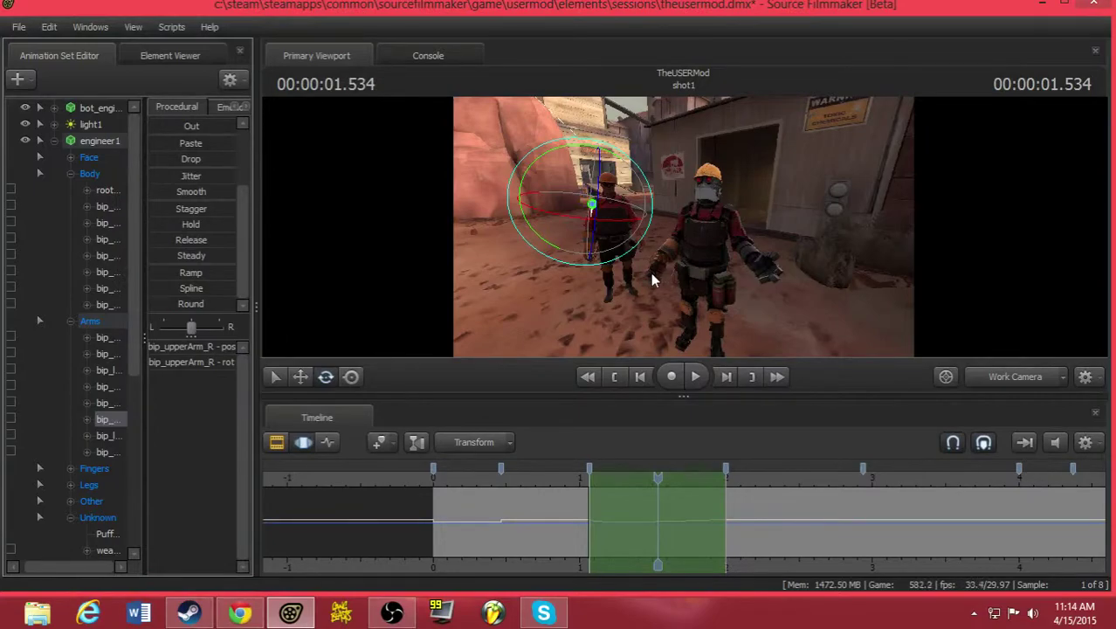
key(Home)
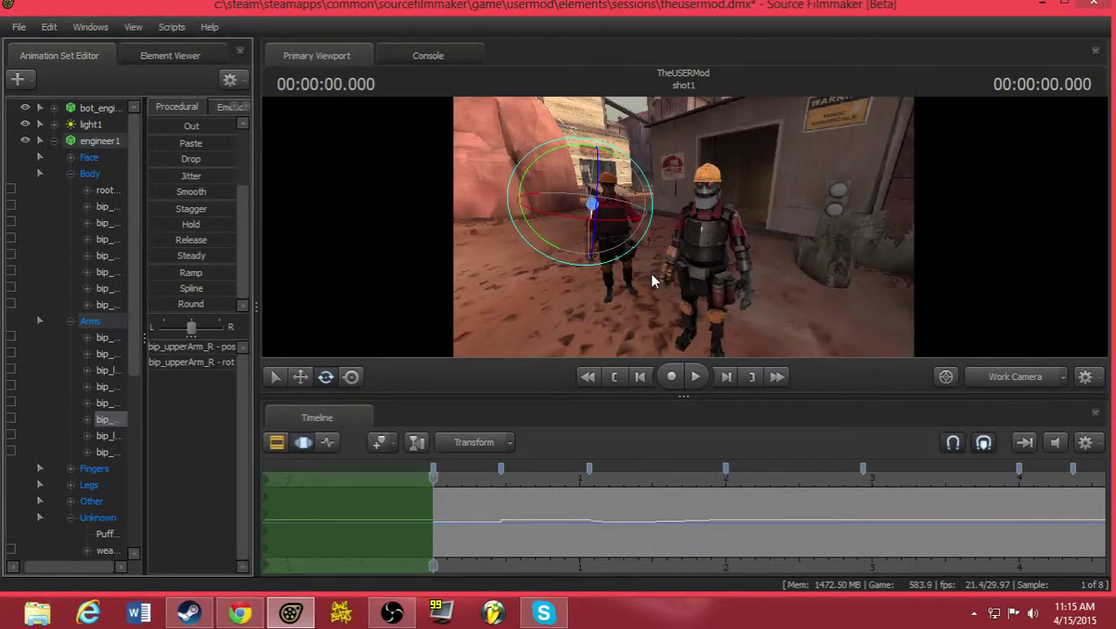
key(space)
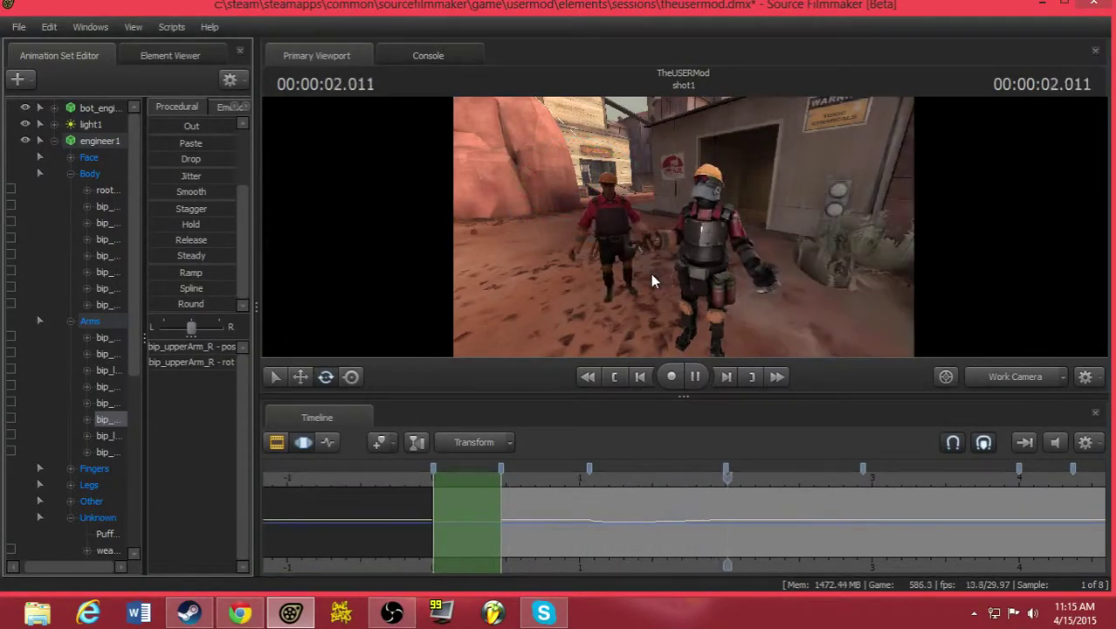
key(space)
- Bend engineer1's body in the first interval by rotating the bip_spine_0 bone, and play the animation to check it
ctrl+click(620, 277)
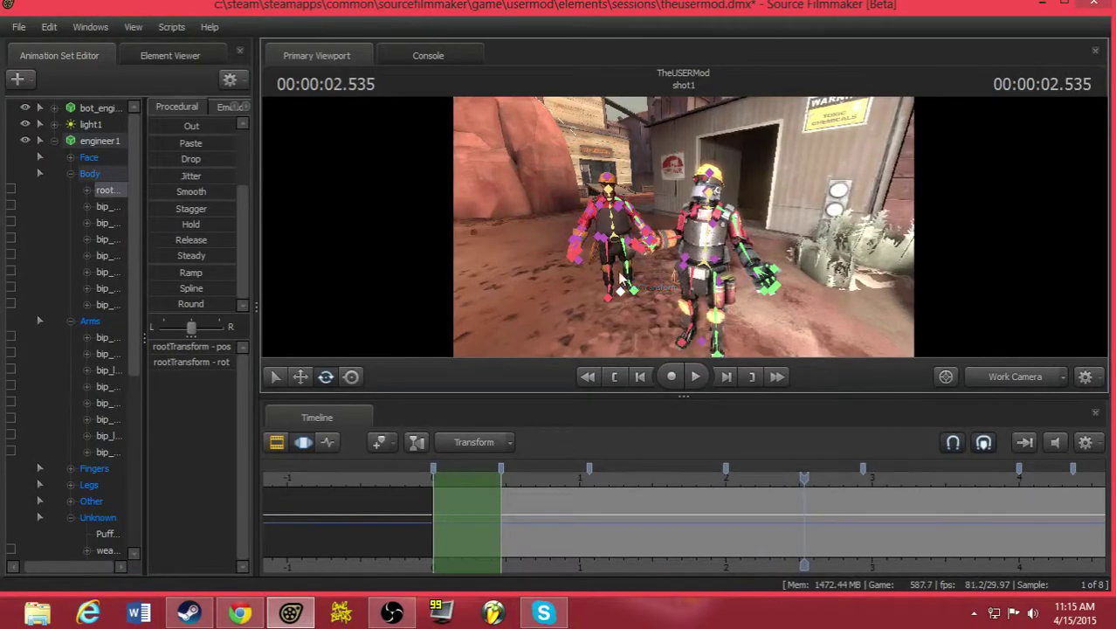
ctrl+click(613, 227)
drag(621, 243, 603, 166)
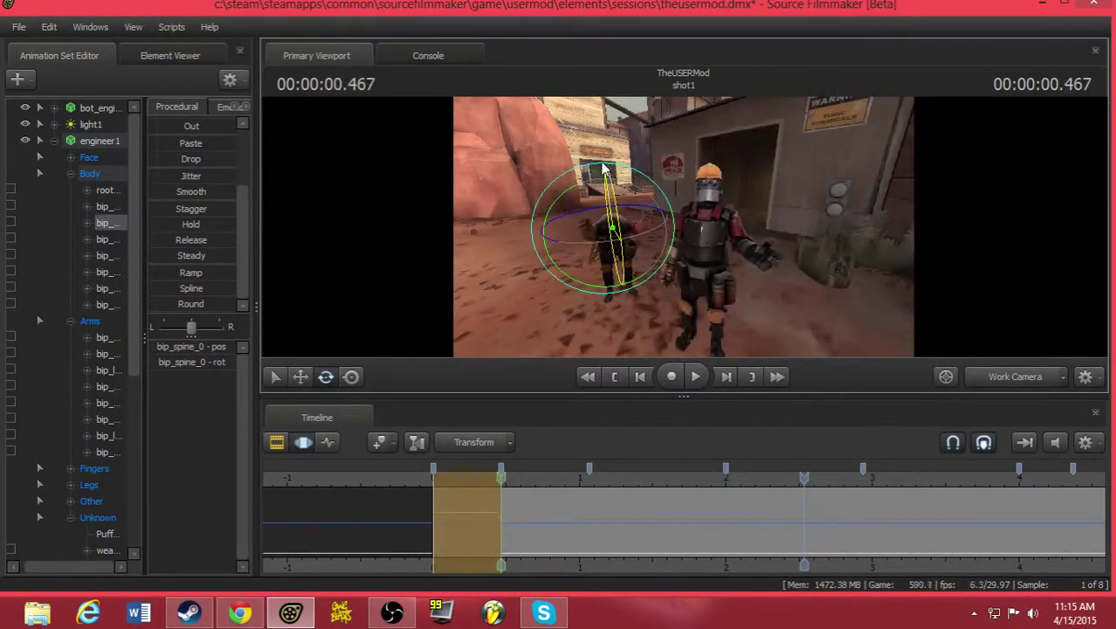
key(space)
key(space)
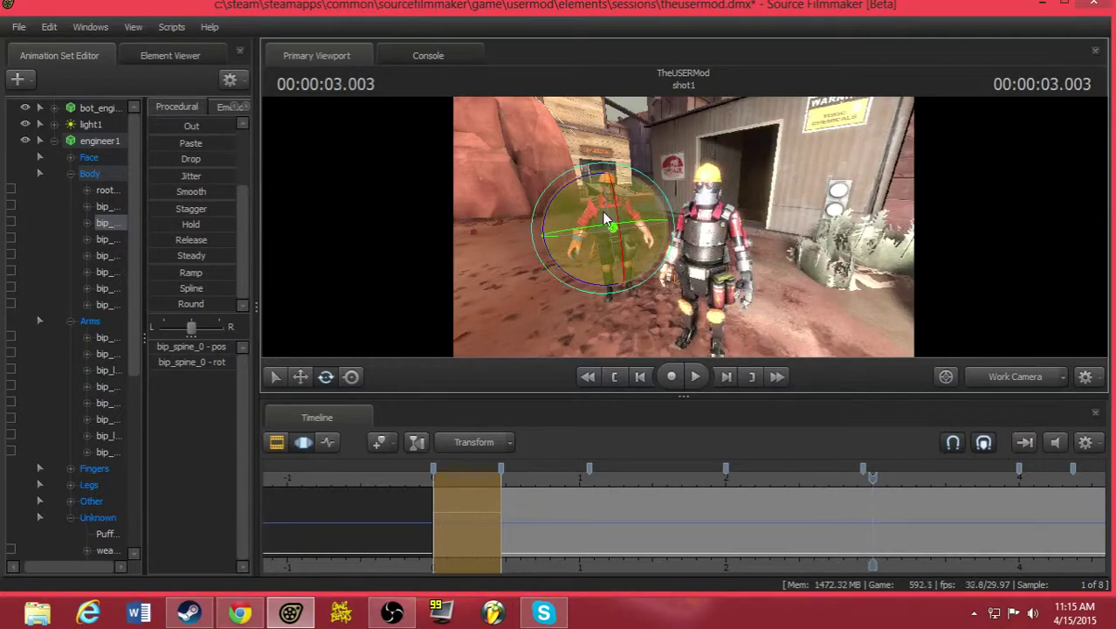
key(space)
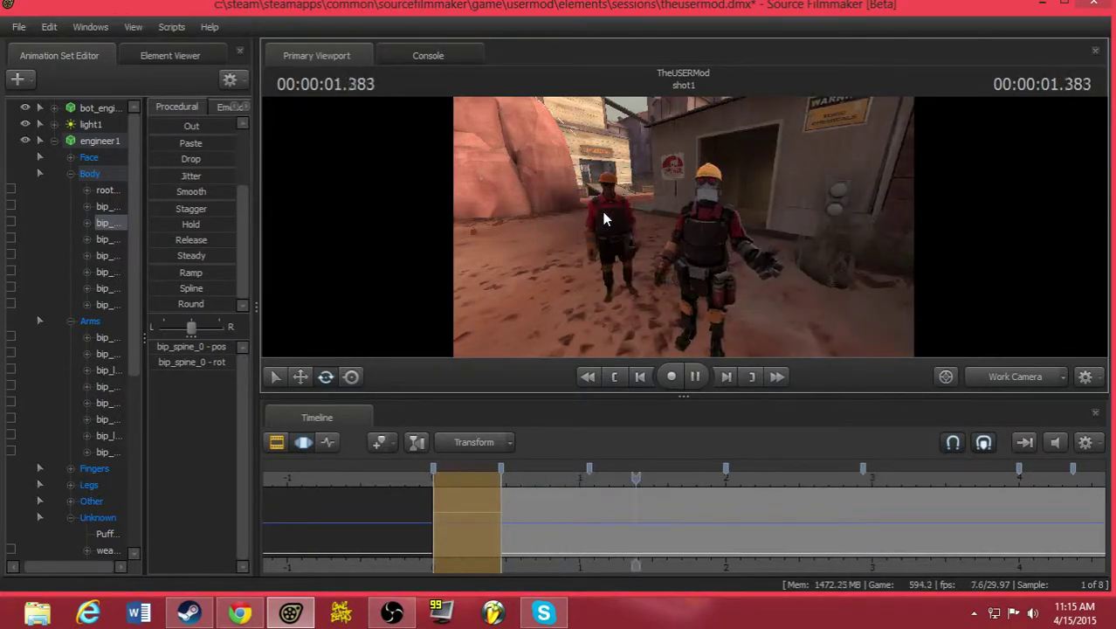
key(space)
- Raise engineer1 off the ground by moving rootTransform in the interval between 2 and 3 seconds, and play the animation
key(Up)
key(Down)
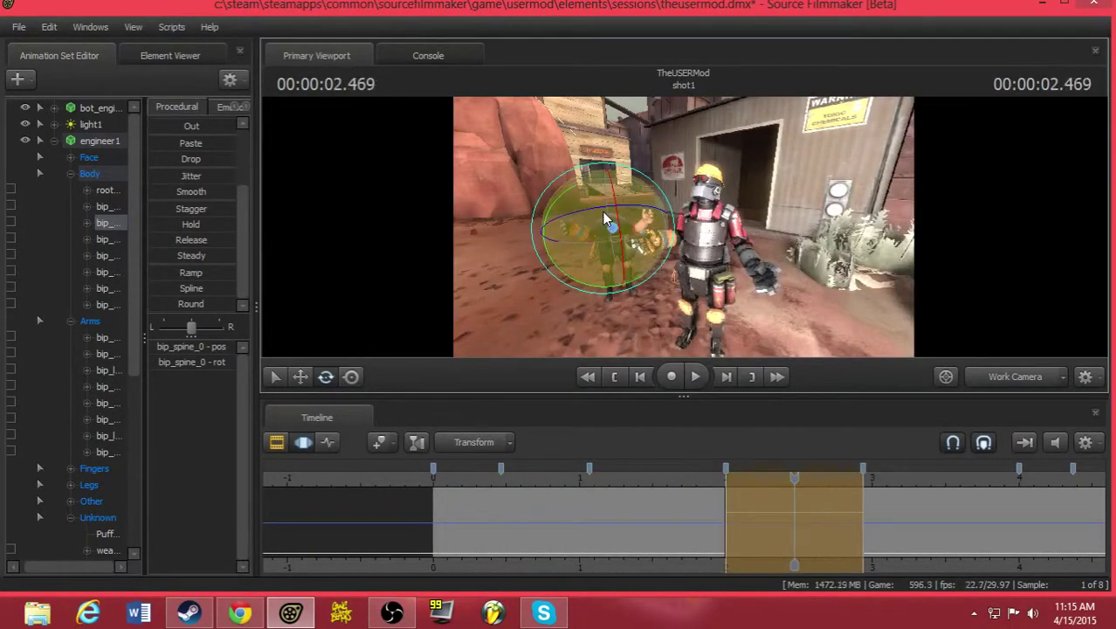
click(619, 292)
key(w)
drag(632, 269, 599, 175)
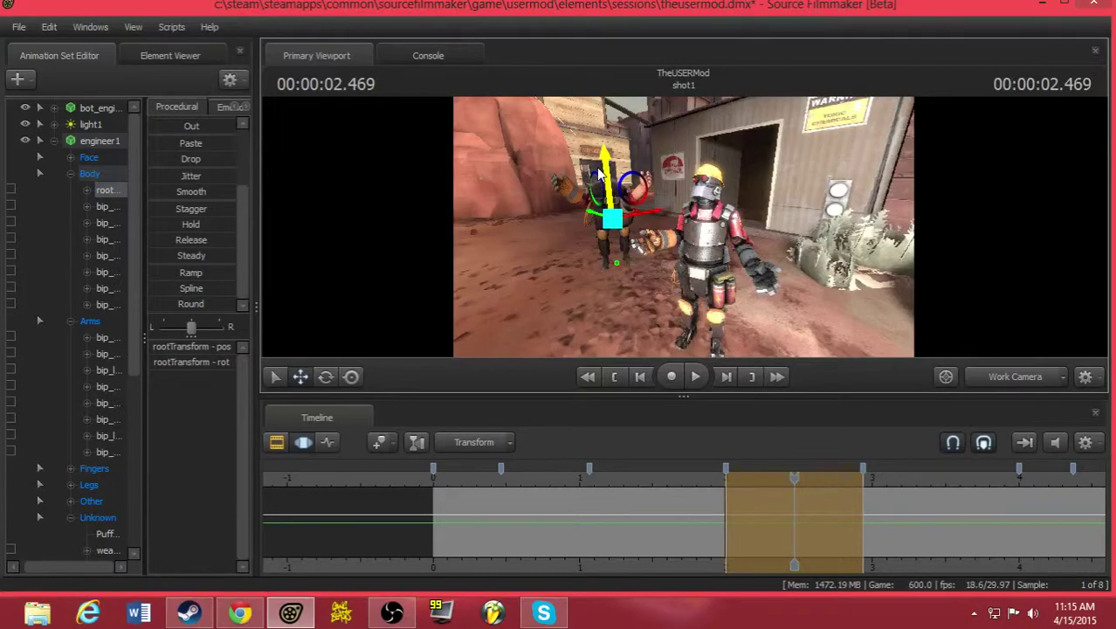
key(space)
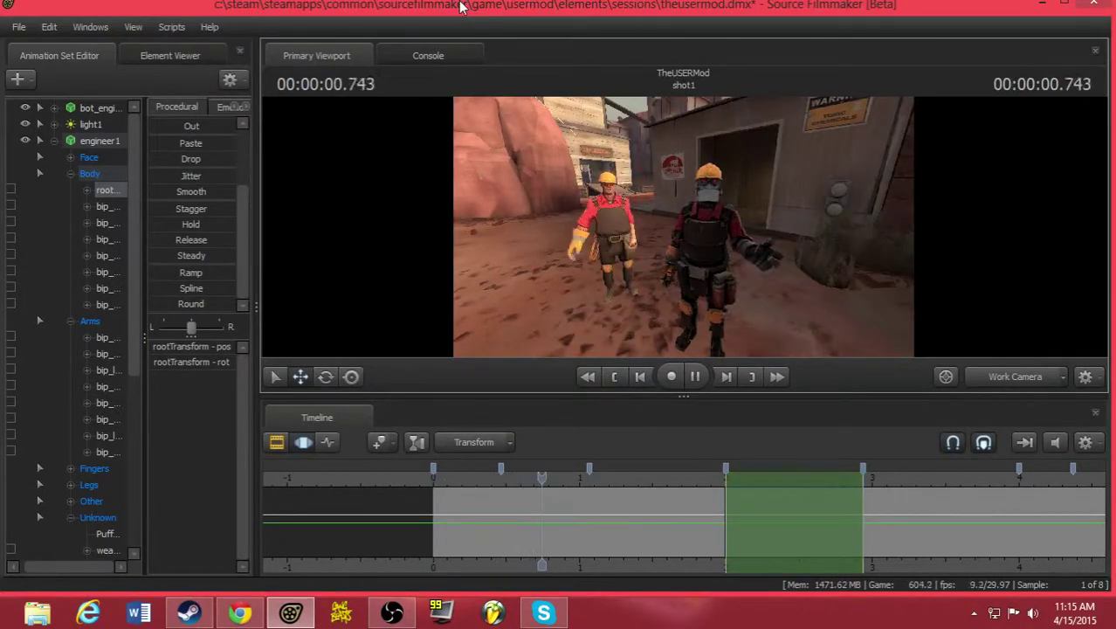
key(space)
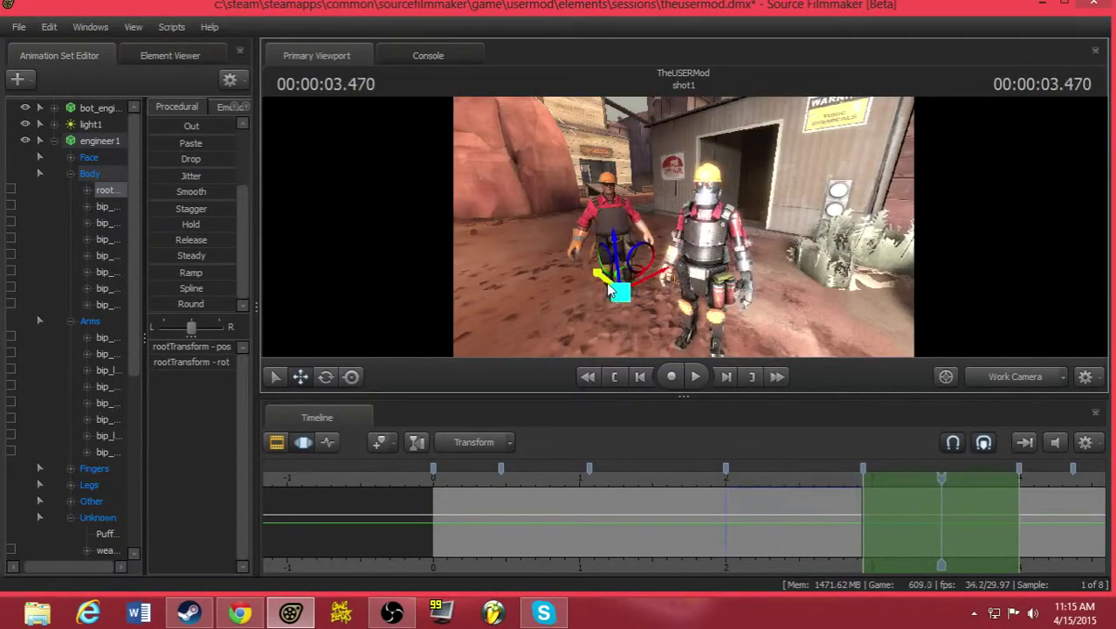
- Move engineer1's rootTransform back toward the red rocks near the end of the shot, and play the animation again from the start
drag(609, 283, 543, 234)
key(space)
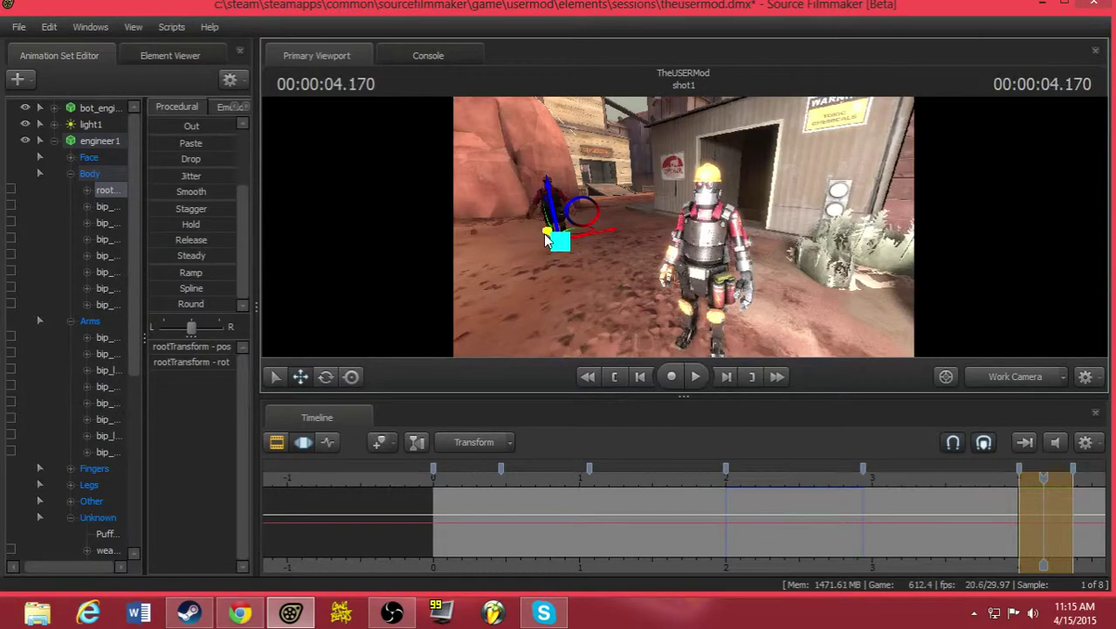
key(space)
key(Up)
key(Up)
key(Up)
key(Up)
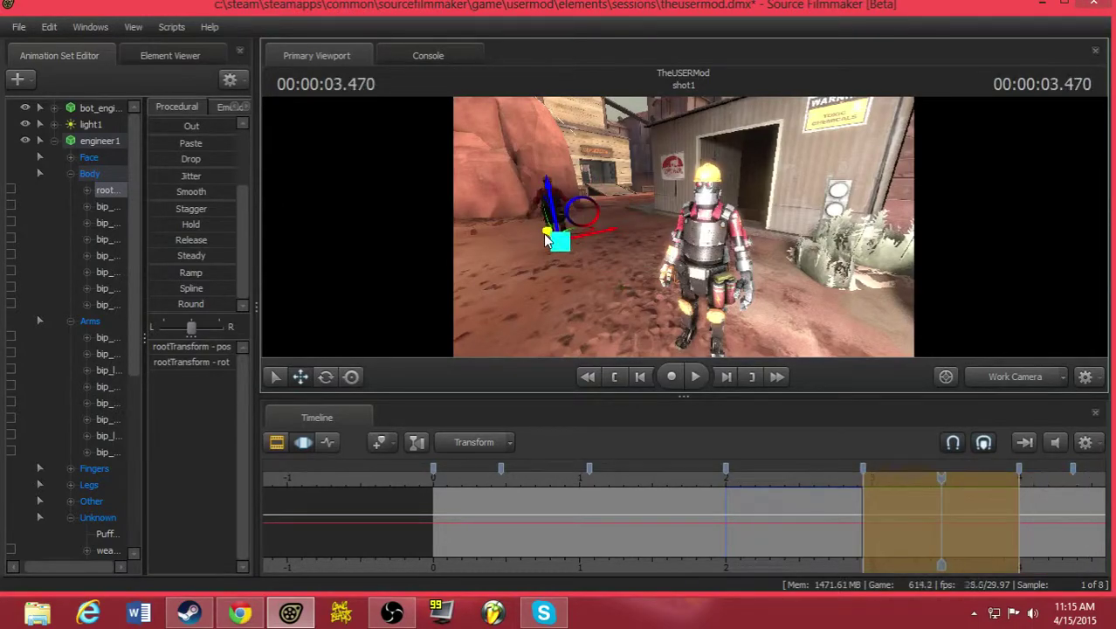
key(space)
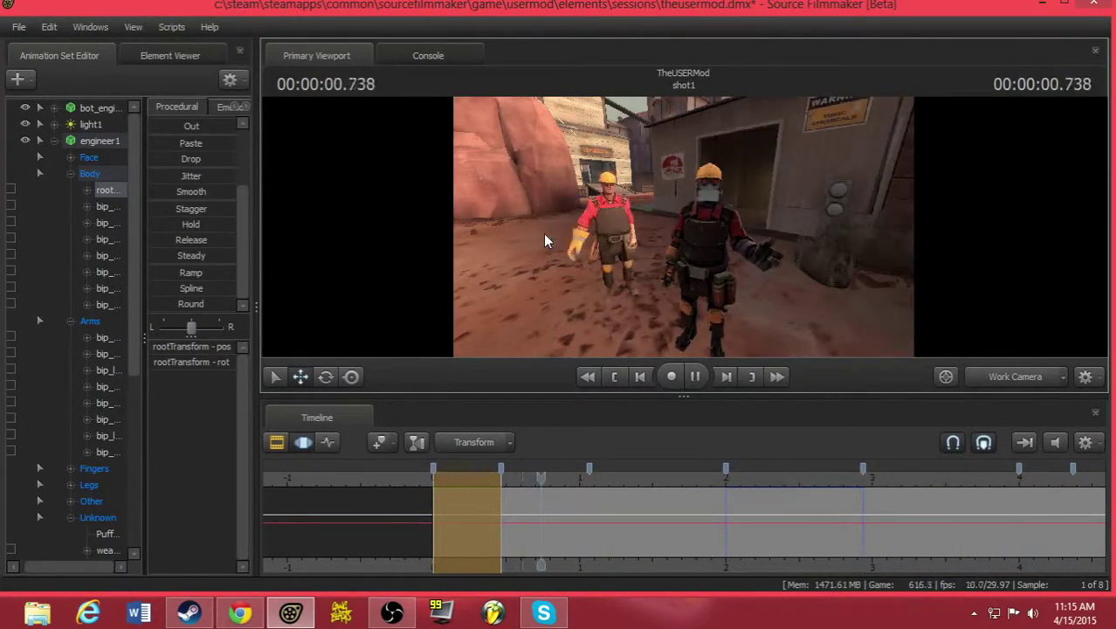